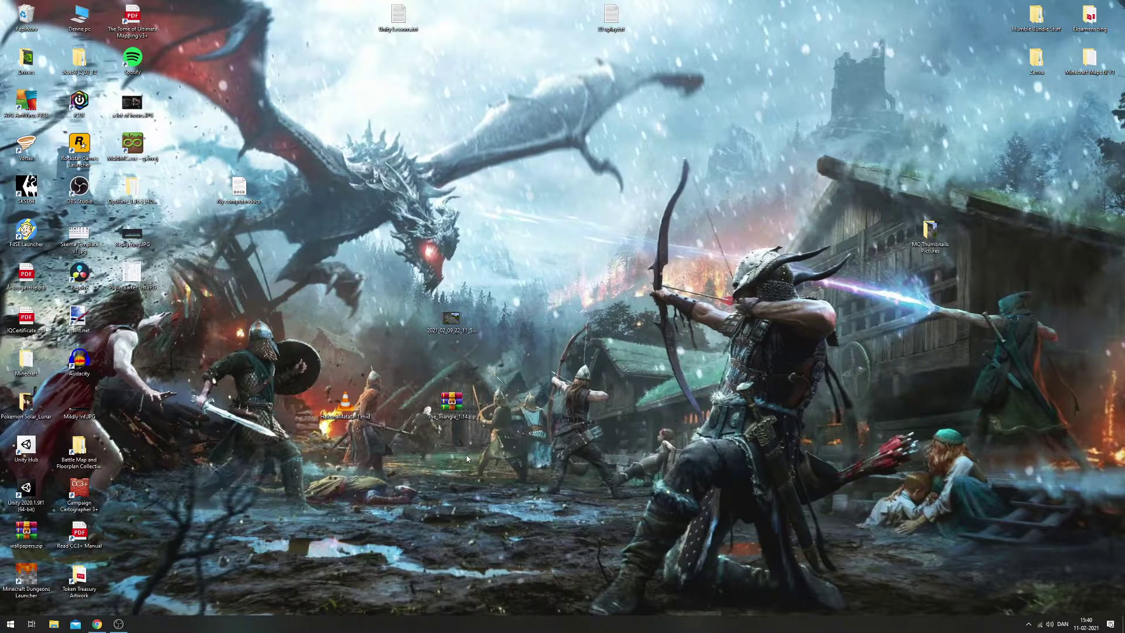
# Step: Launch Minecraft Launcher from the Start menu search
pyautogui.click(10, 623)
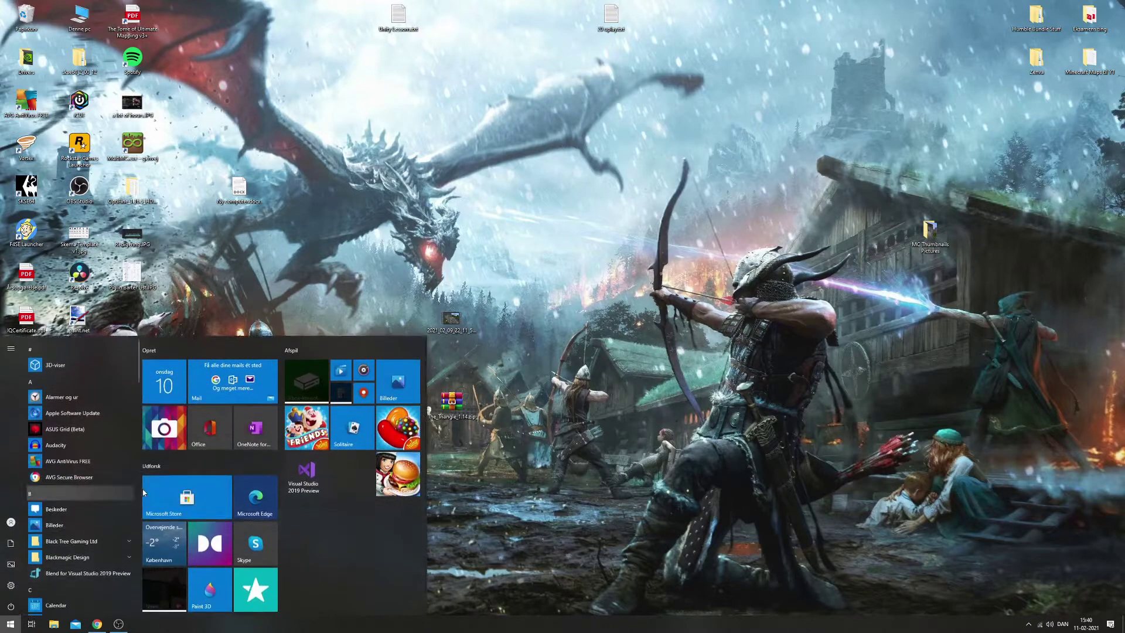
pyautogui.write('m')
pyautogui.press('Return')
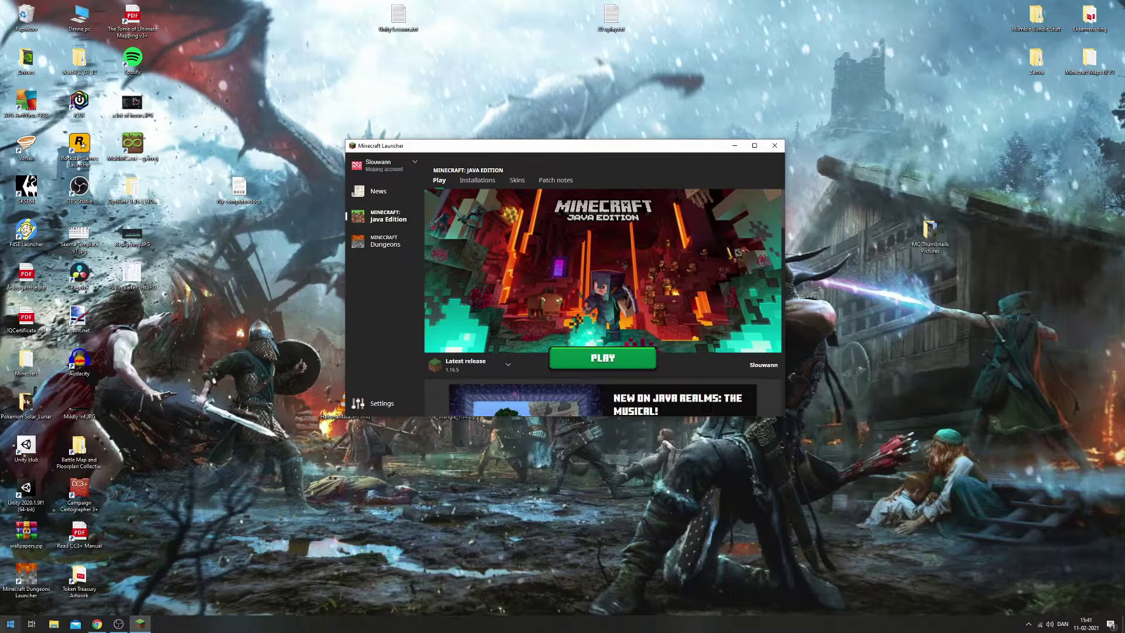
# Step: Preview the new installation form under Installations, cancel it, and return to the Play page
pyautogui.click(463, 183)
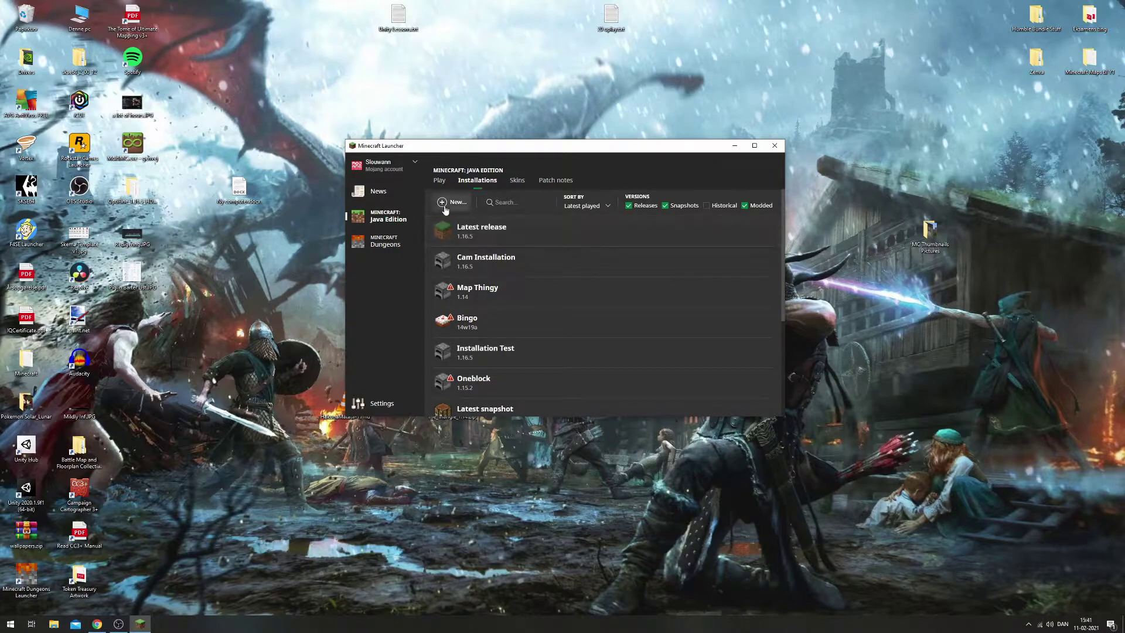
pyautogui.click(445, 203)
pyautogui.click(564, 240)
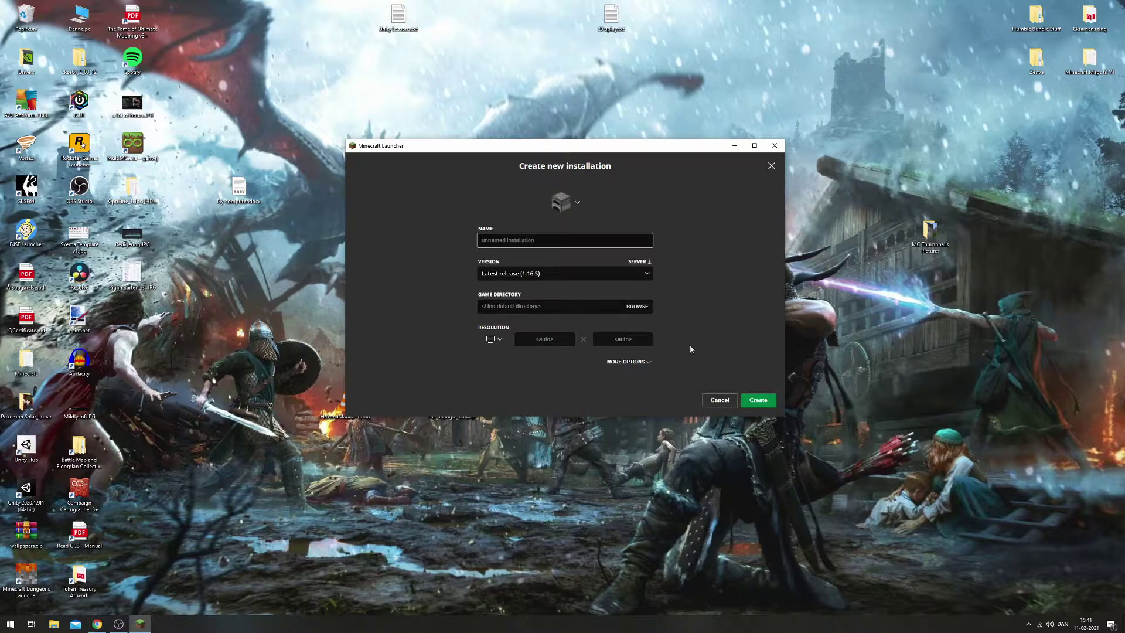
pyautogui.click(713, 402)
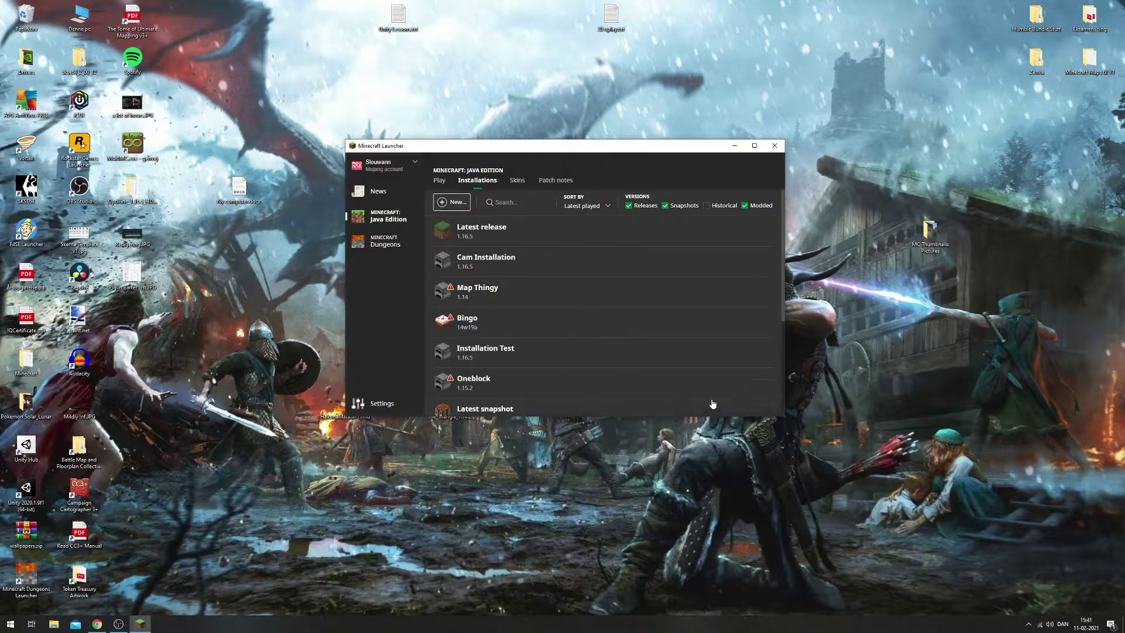
pyautogui.click(440, 182)
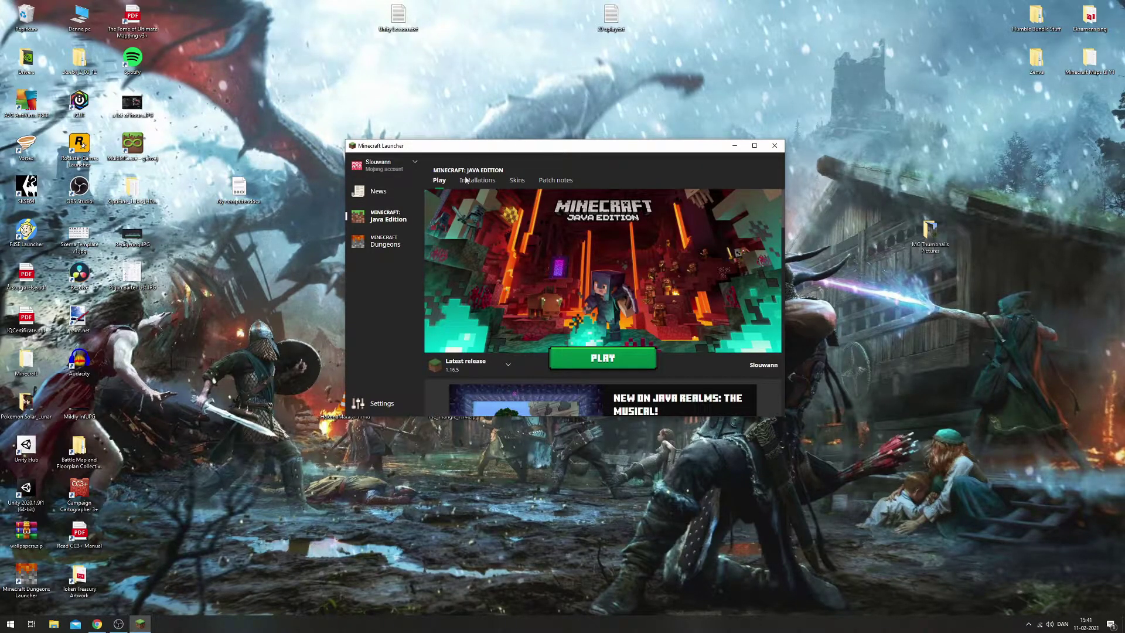
# Step: Open the AppData Roaming folder in File Explorer using %appdata%
pyautogui.click(2, 628)
pyautogui.write('%')
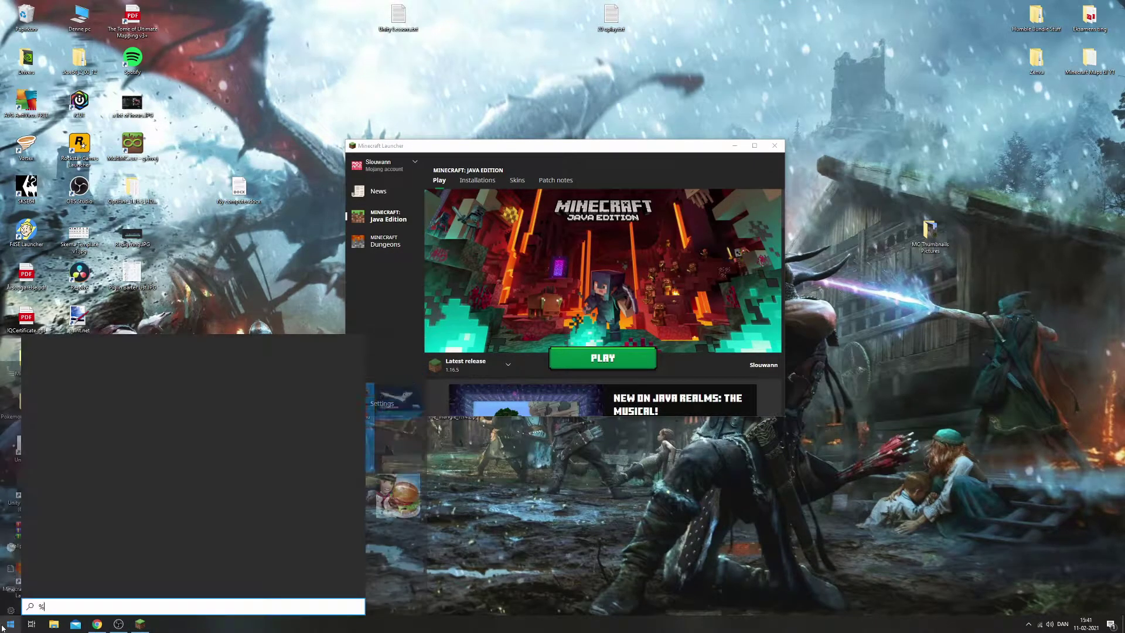
pyautogui.write('appdata%')
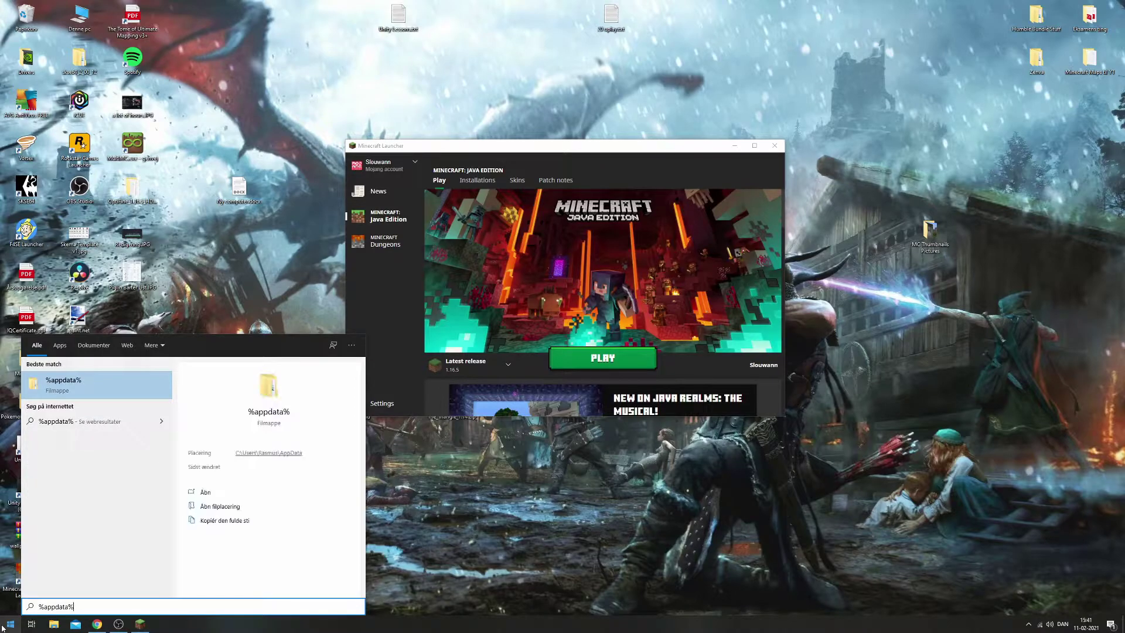
pyautogui.press('Return')
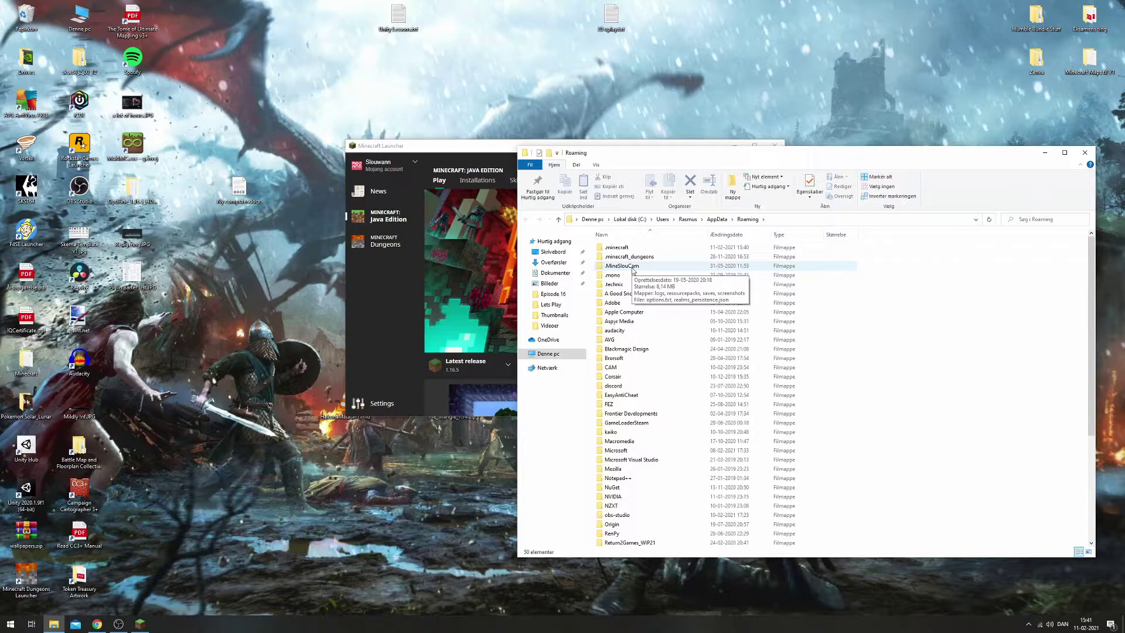
# Step: Create a new folder named .MineTest in Roaming, open it, then close Explorer
pyautogui.rightClick(913, 295)
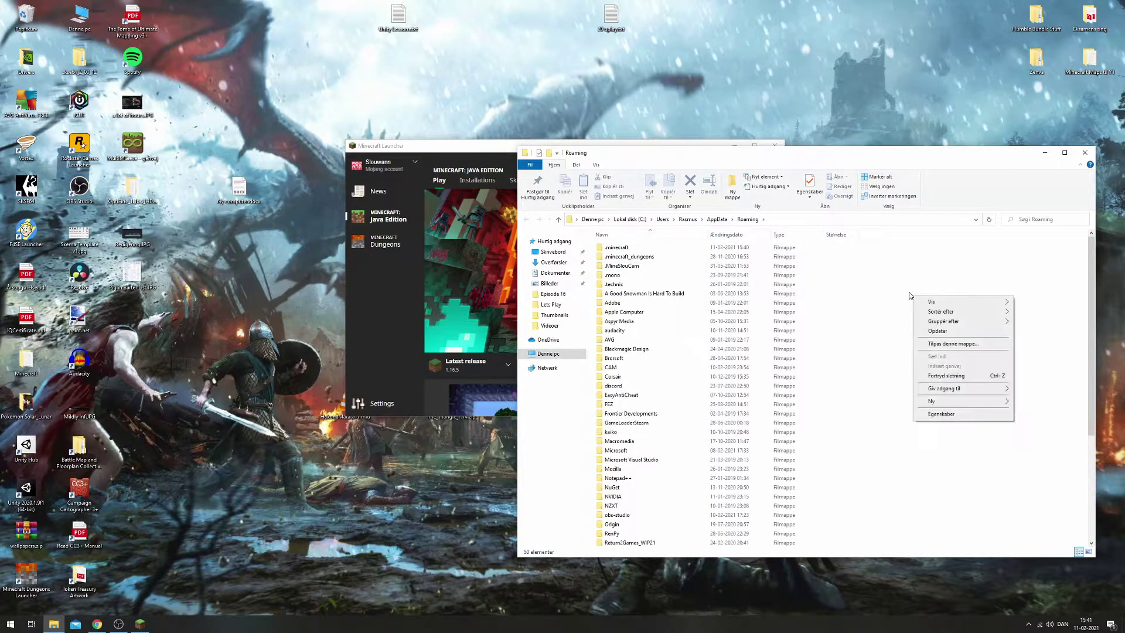
pyautogui.moveTo(1013, 405)
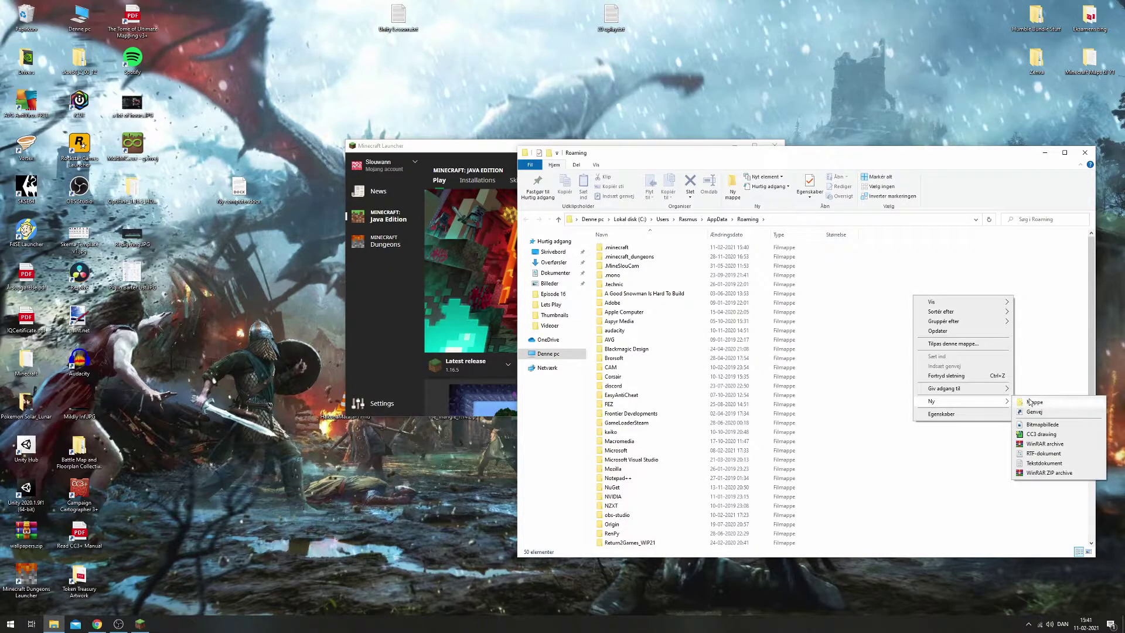
pyautogui.click(1044, 404)
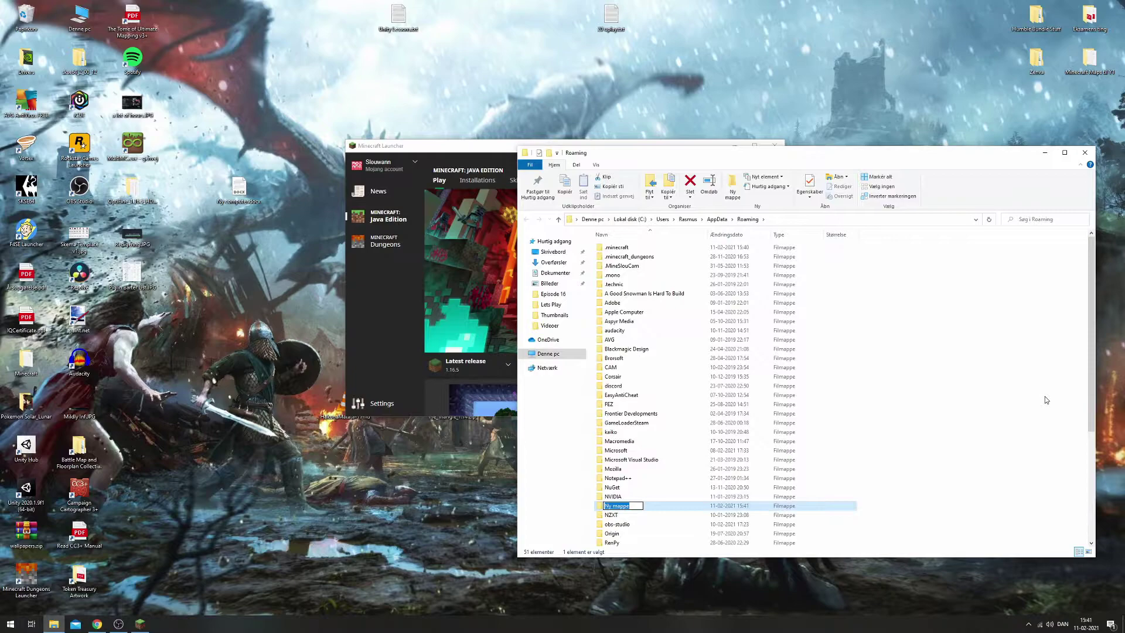
pyautogui.press('BackSpace')
pyautogui.write('.MineTest')
pyautogui.press('Return')
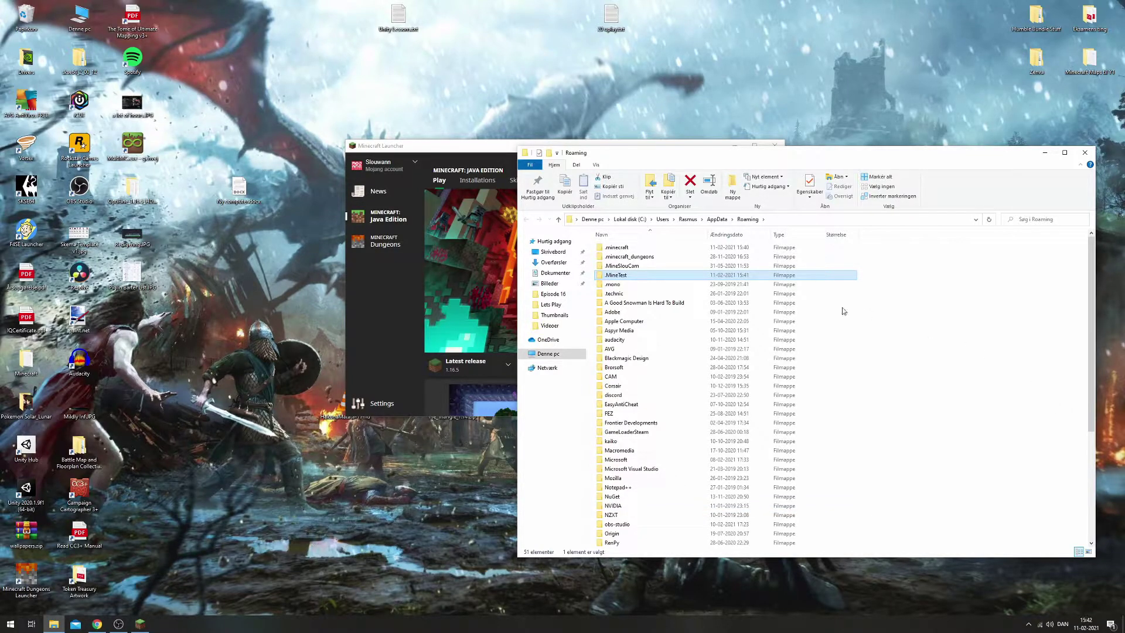
pyautogui.doubleClick(659, 275)
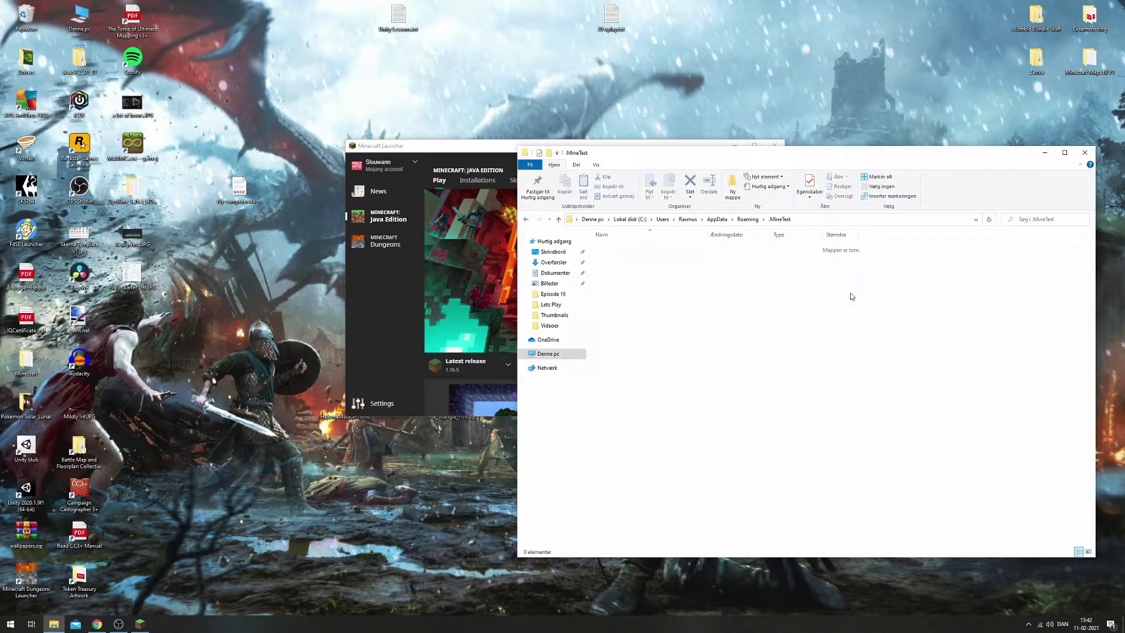
pyautogui.click(1084, 153)
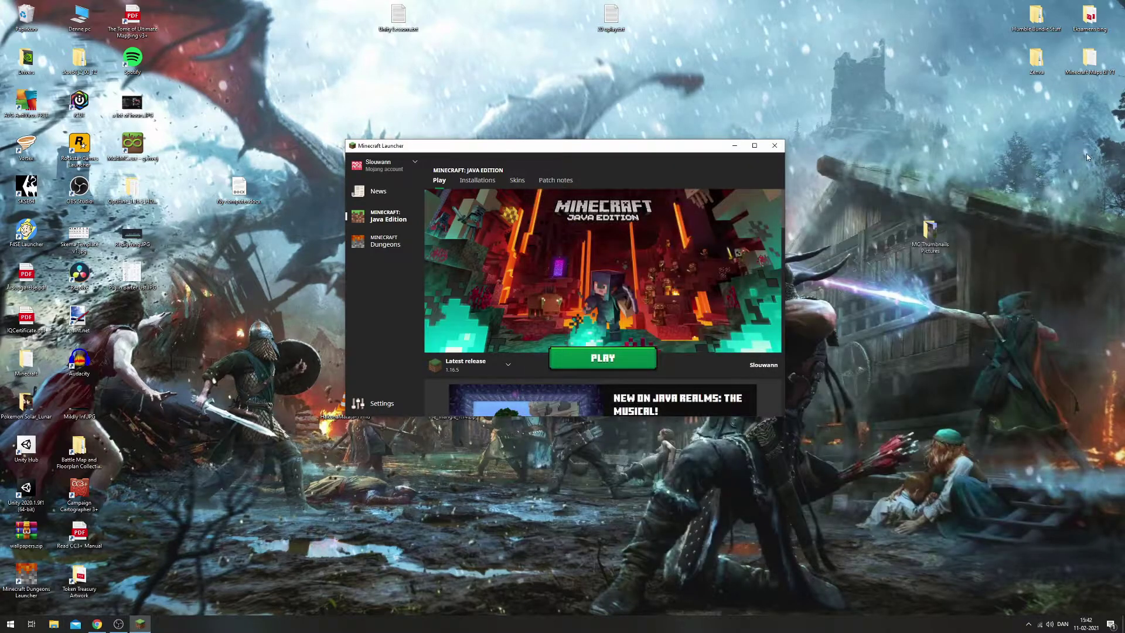
# Step: Start a new installation and name it MineTest
pyautogui.click(477, 181)
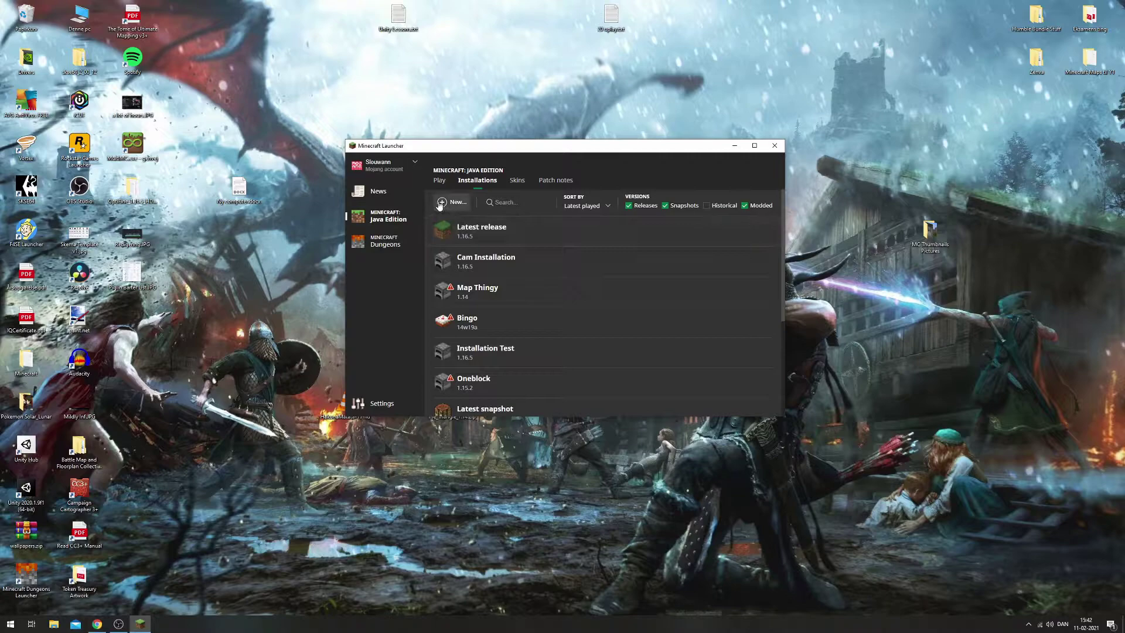
pyautogui.click(440, 203)
pyautogui.click(528, 240)
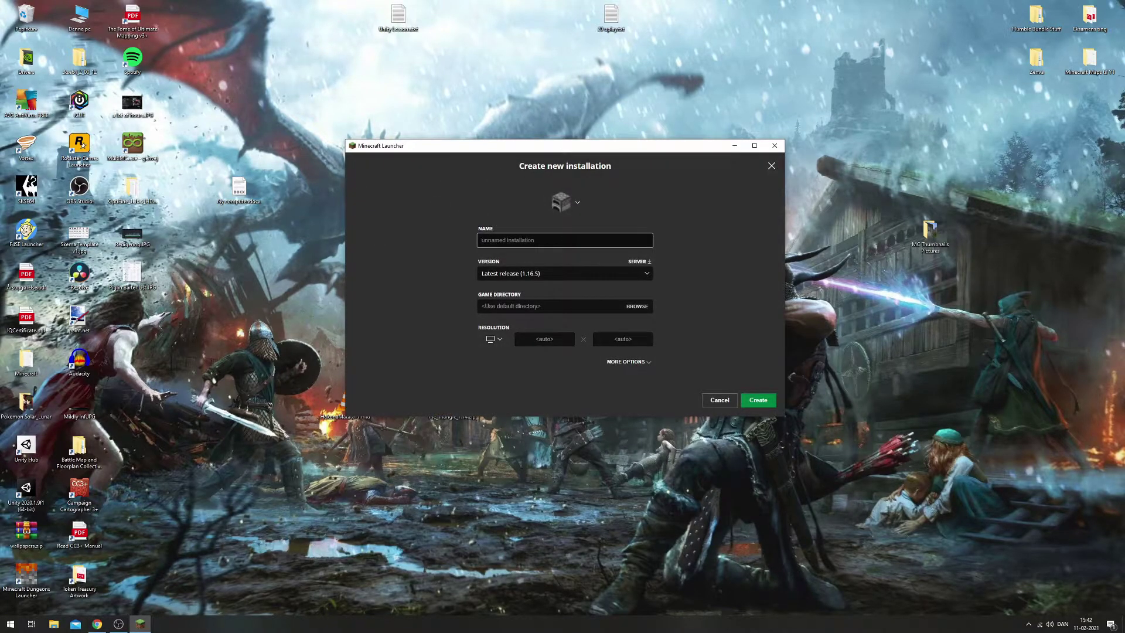
pyautogui.write('Mine')
# Step: Set its game directory to the .MineTest folder under AppData Roaming
pyautogui.click(639, 308)
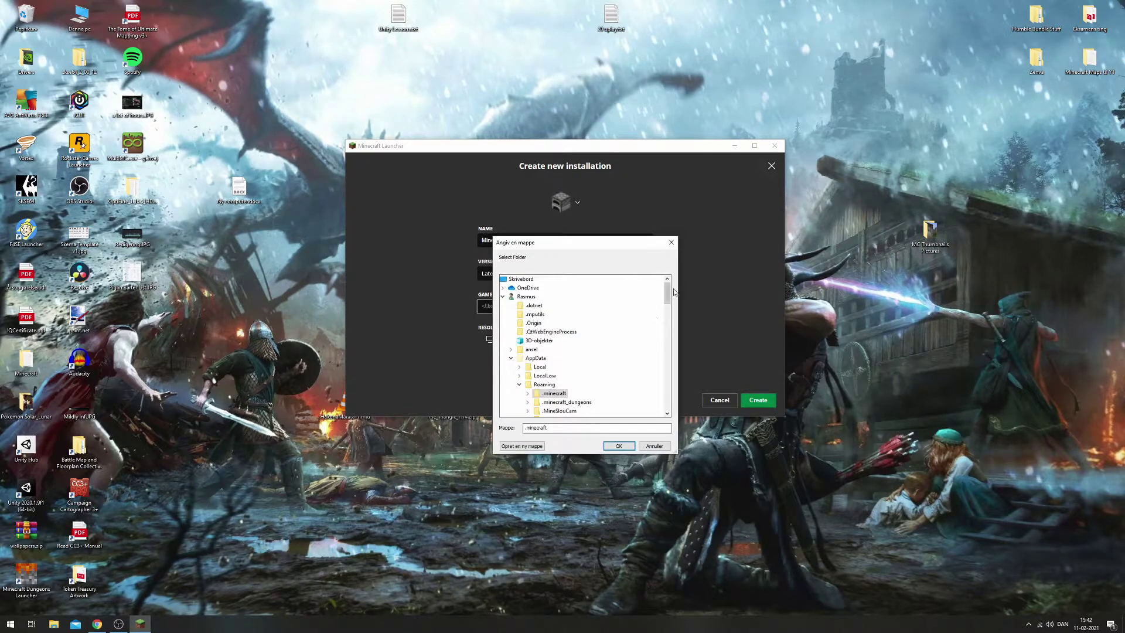
pyautogui.moveTo(668, 293); pyautogui.dragTo(668, 306)
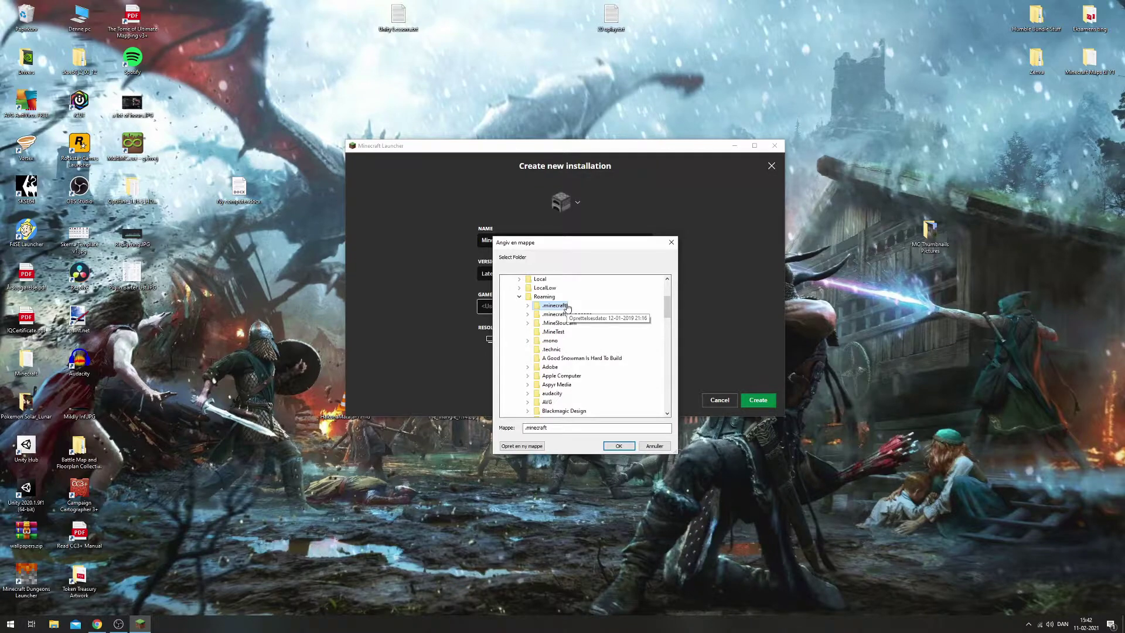
pyautogui.click(556, 332)
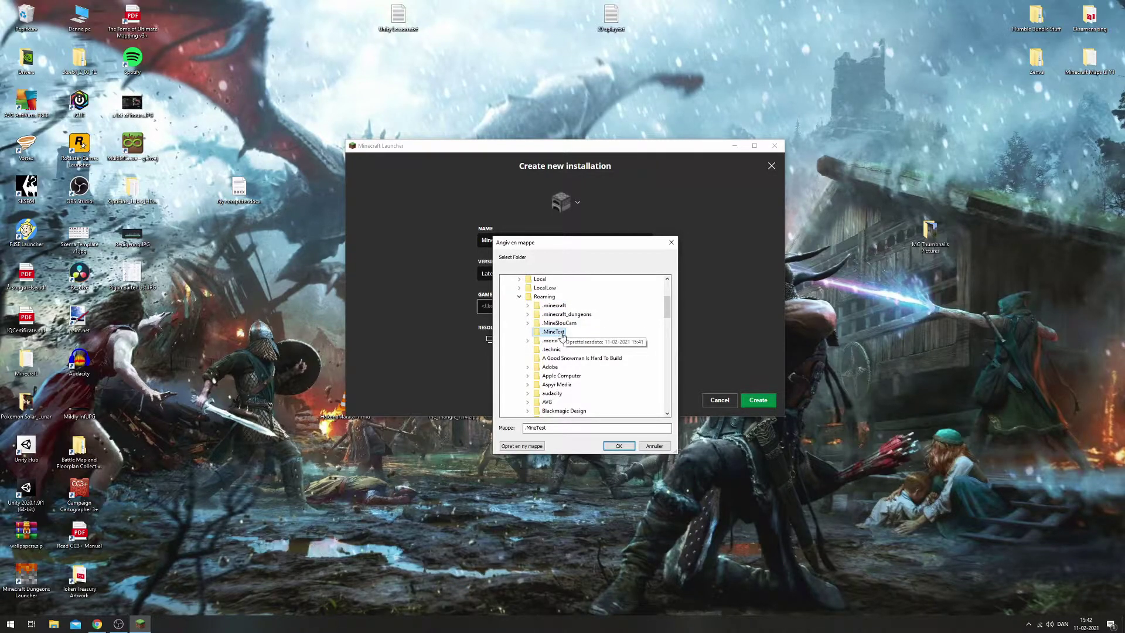
pyautogui.click(620, 447)
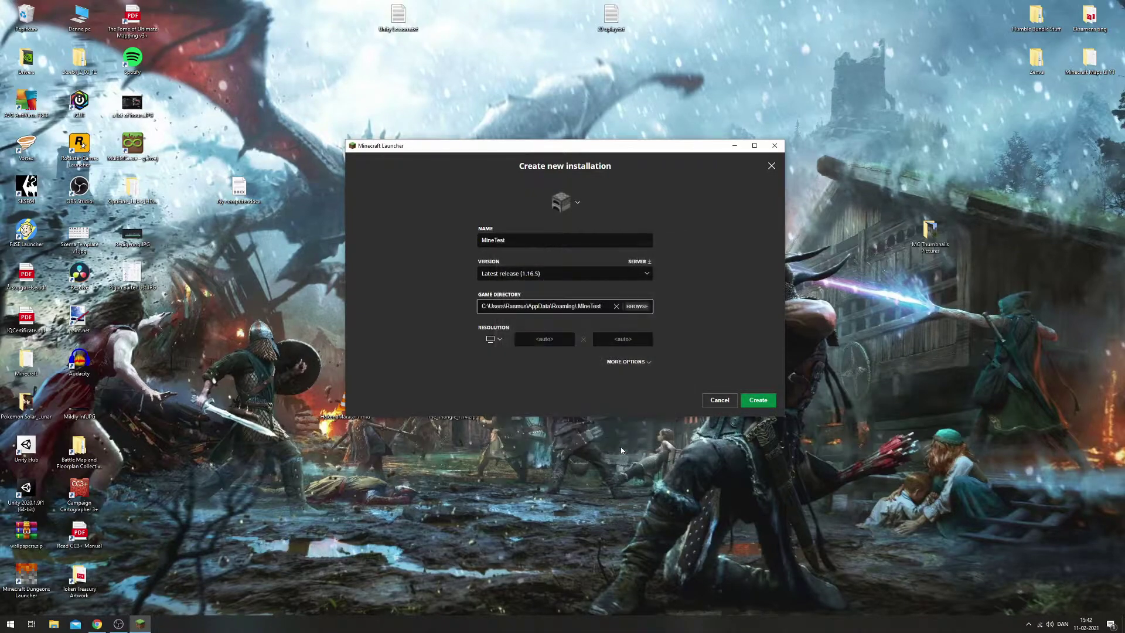
pyautogui.click(641, 308)
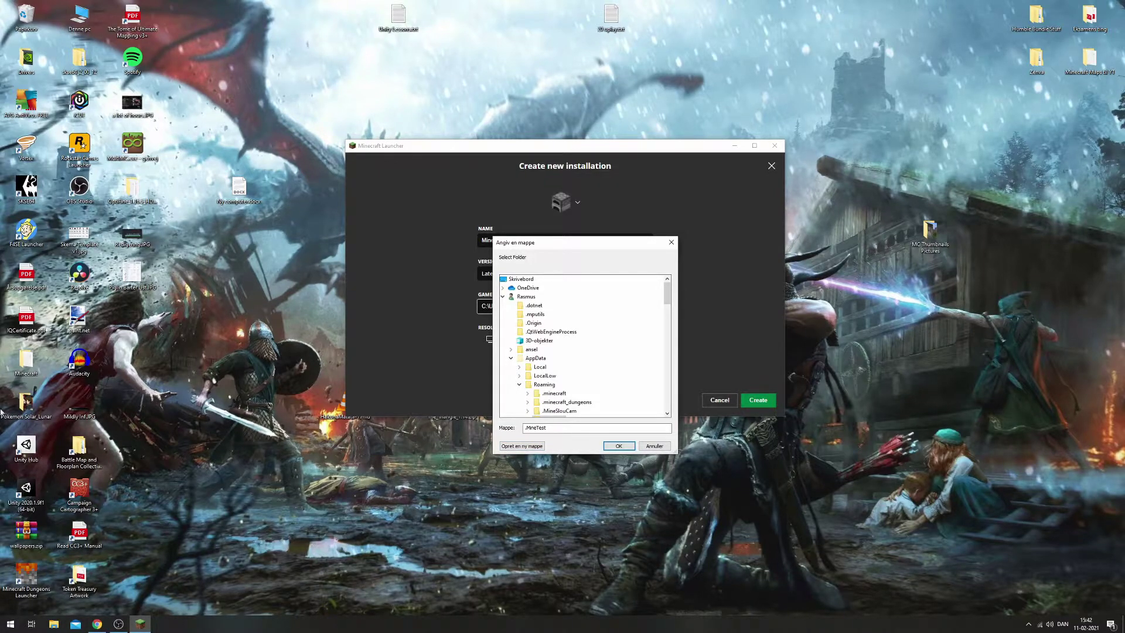
pyautogui.click(10, 624)
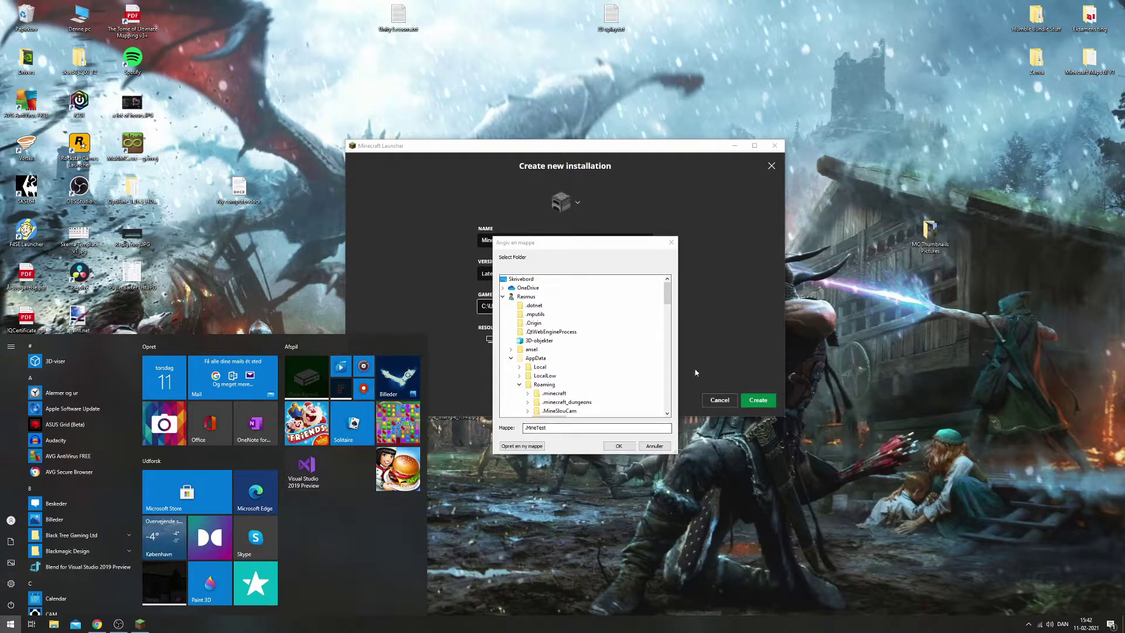
pyautogui.click(590, 448)
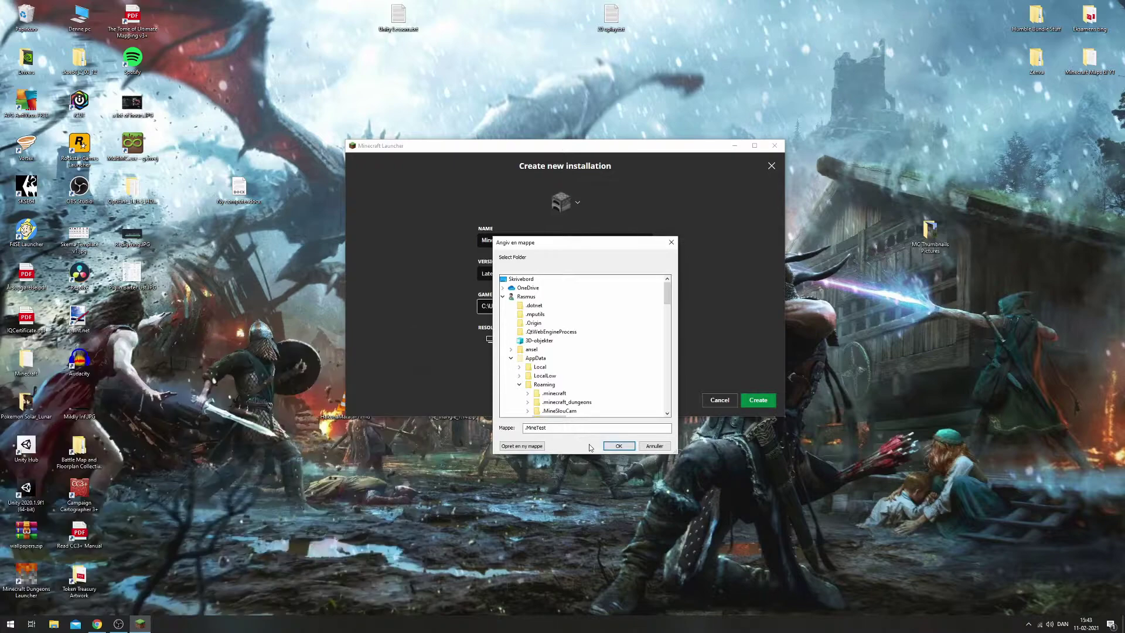
pyautogui.click(617, 447)
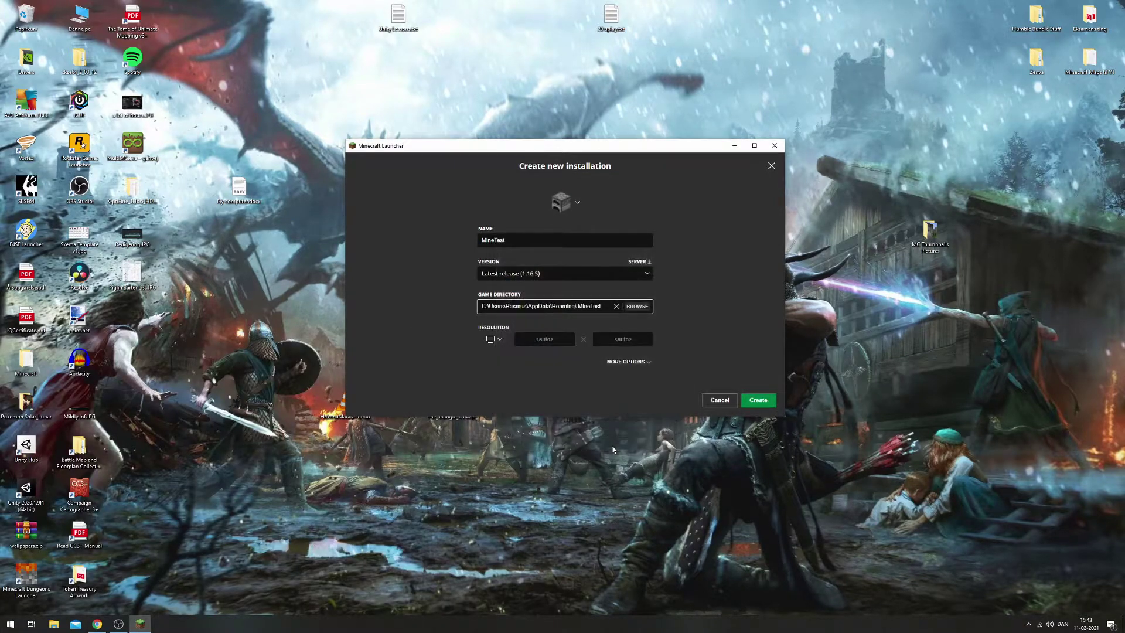
pyautogui.click(755, 402)
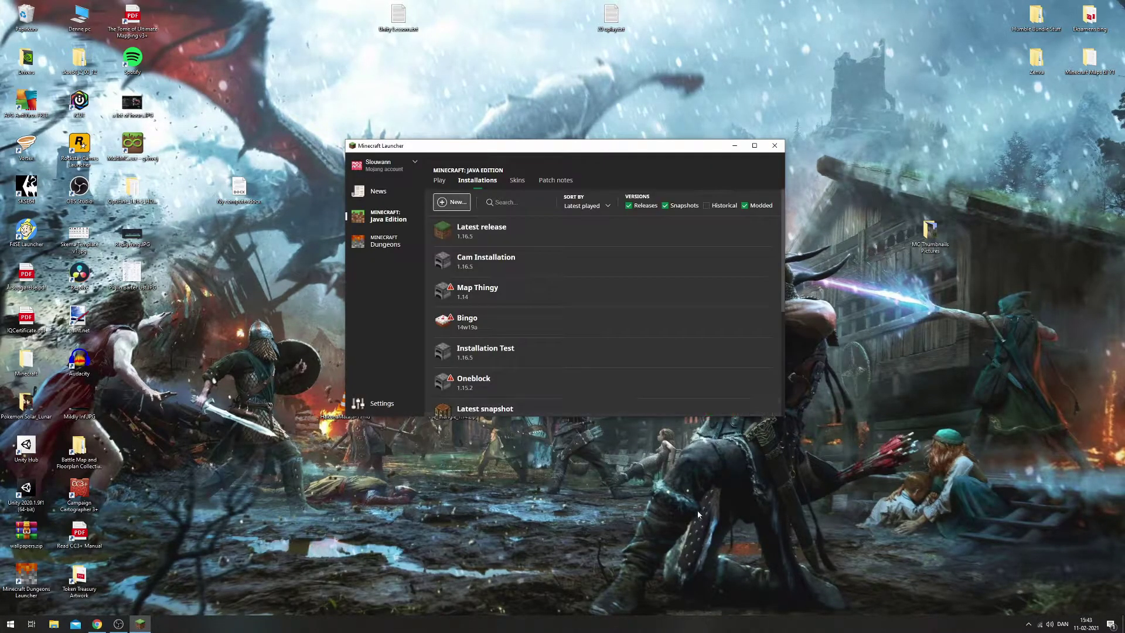
# Step: Select MineTest in the Play page's installation list and press PLAY
pyautogui.click(439, 180)
pyautogui.click(469, 365)
pyautogui.scroll(-3, 493, 331)
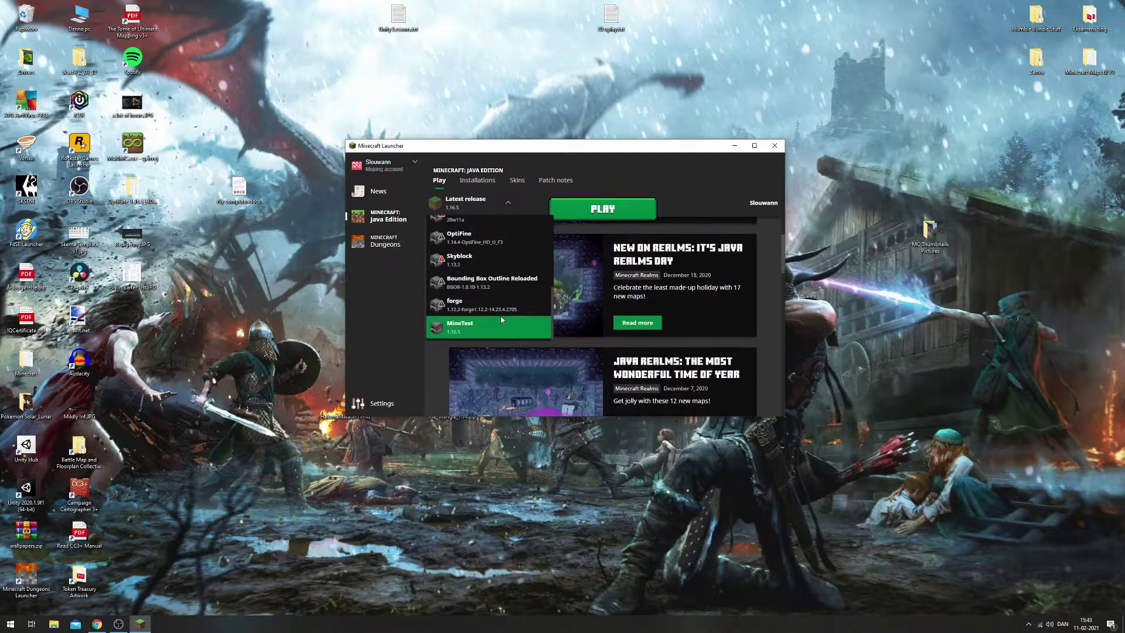
pyautogui.scroll(5, 492, 331)
pyautogui.scroll(-3, 492, 340)
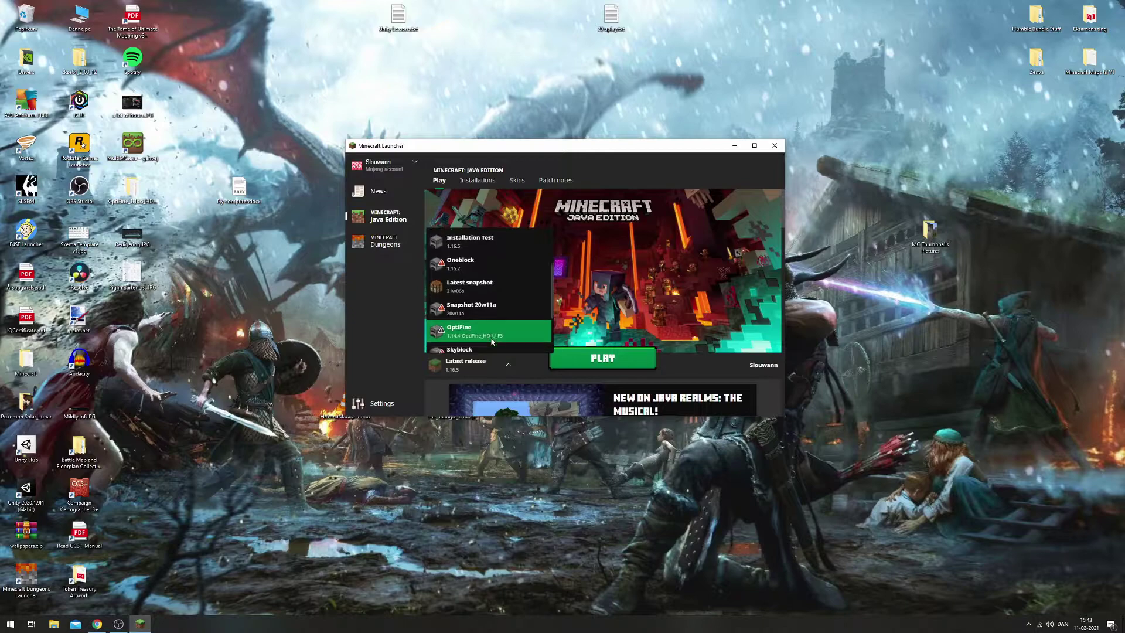
pyautogui.click(490, 343)
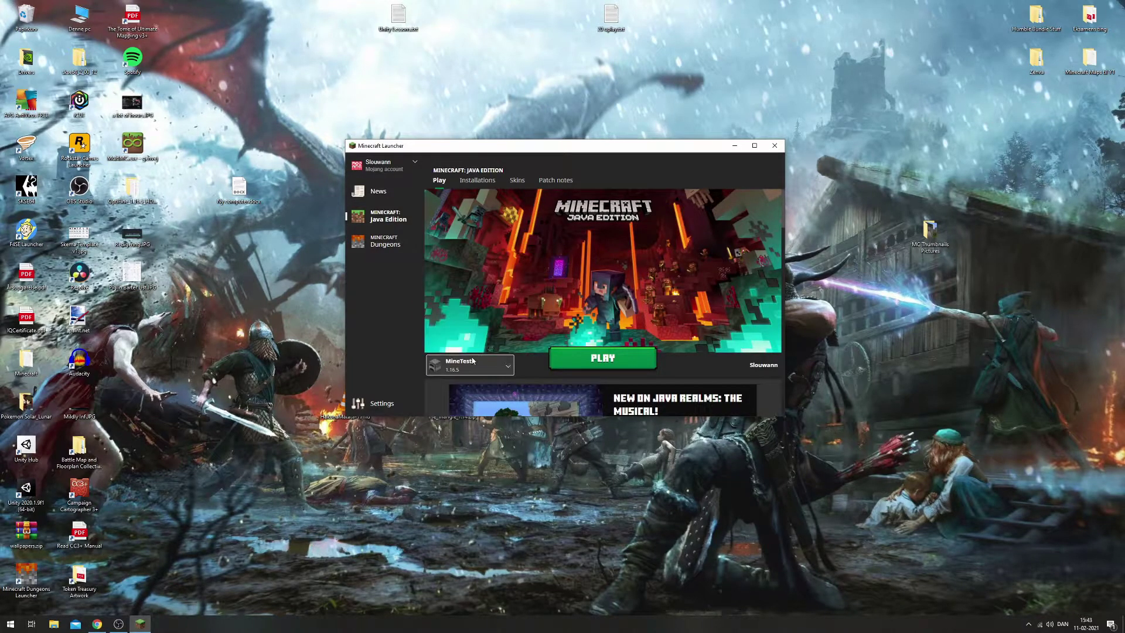
pyautogui.click(586, 361)
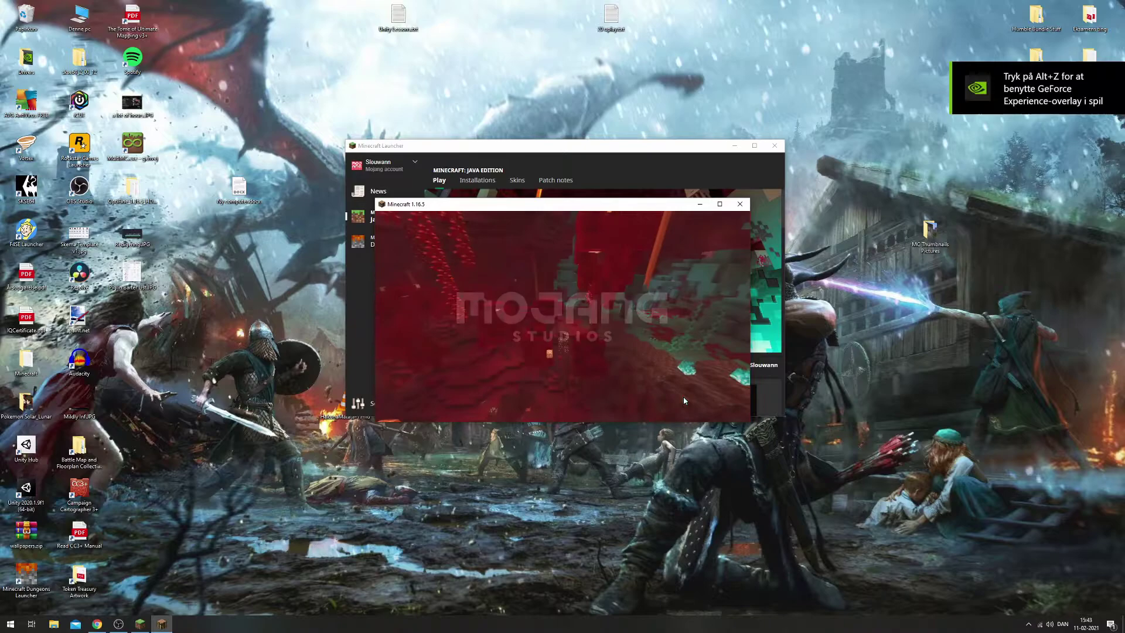
# Step: Maximise the Minecraft 1.16.5 window once it reaches the title screen
pyautogui.click(720, 204)
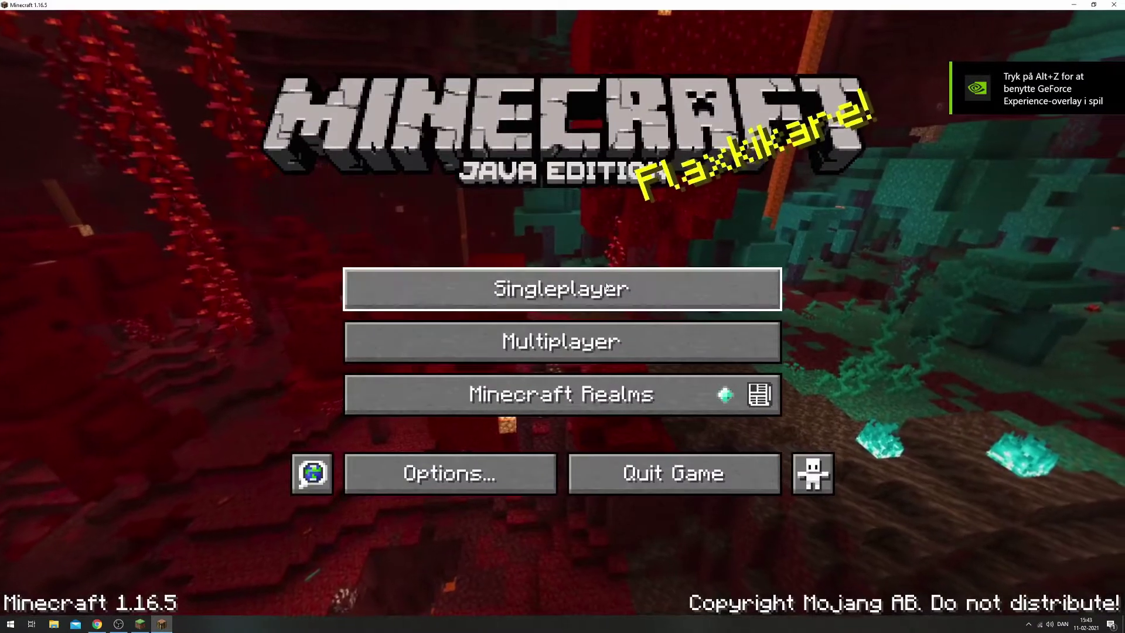
# Step: Briefly open Singleplayer, then in Video Settings cycle GUI Scale from Auto to 3
pyautogui.click(608, 286)
pyautogui.click(683, 589)
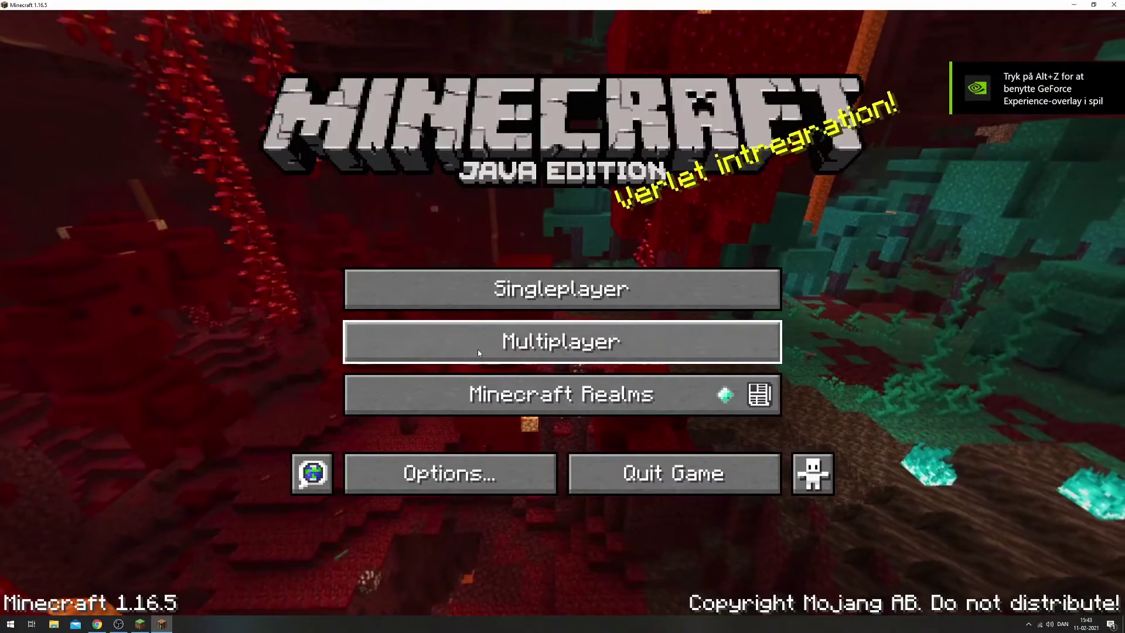
pyautogui.click(455, 469)
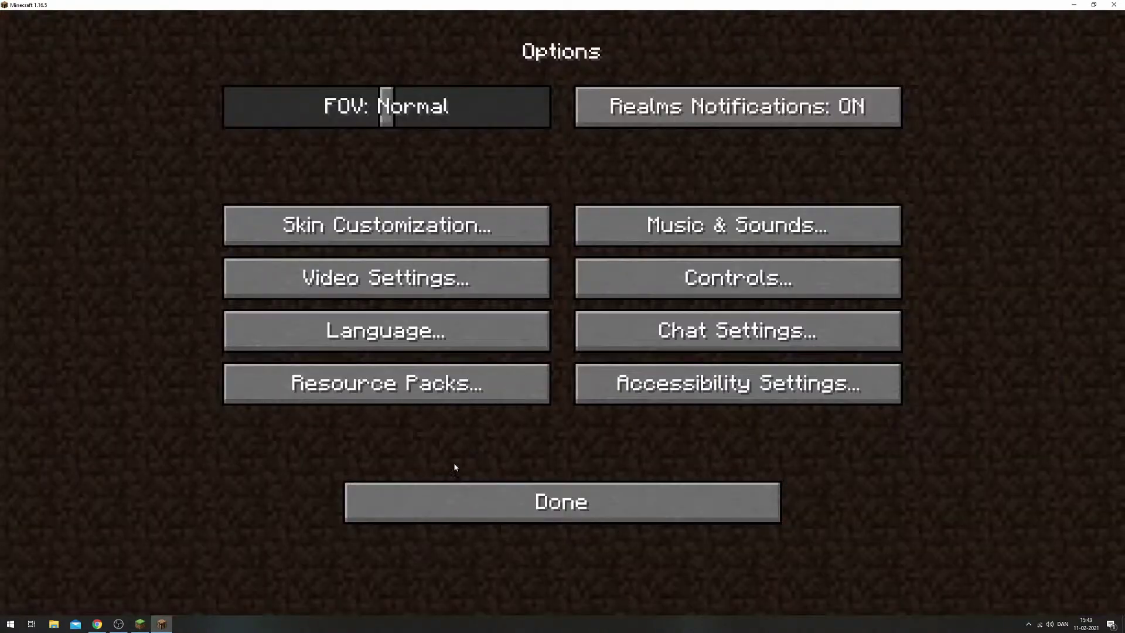
pyautogui.click(455, 296)
pyautogui.click(414, 383)
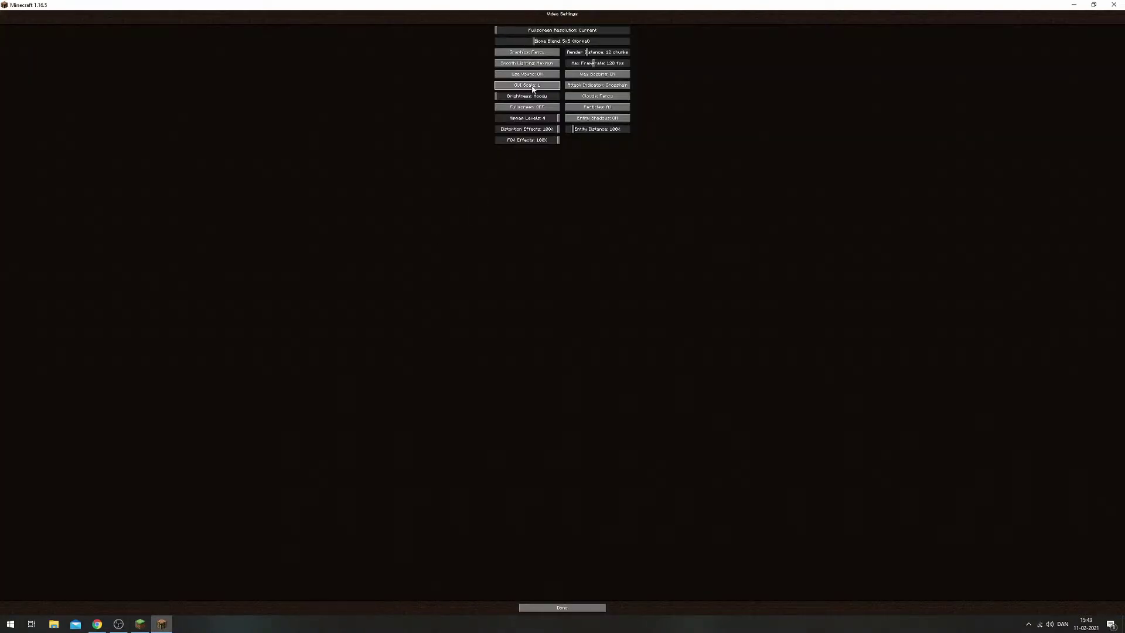
pyautogui.click(533, 88)
pyautogui.click(509, 164)
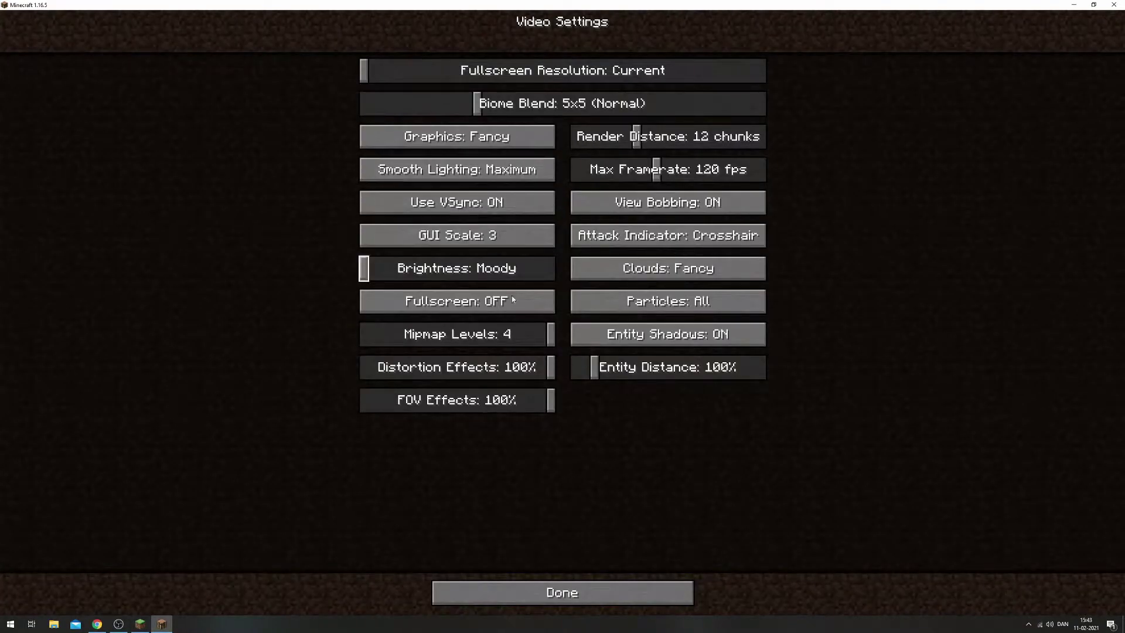
# Step: Back out to the title screen, then open and cancel Create New World
pyautogui.click(574, 596)
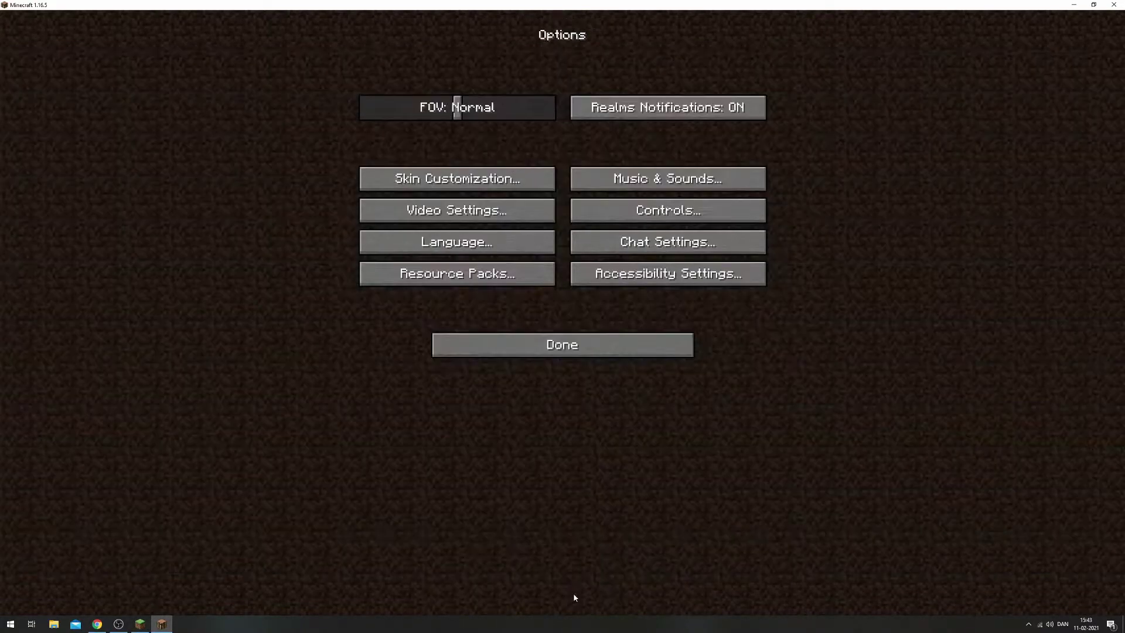
pyautogui.click(608, 347)
pyautogui.click(617, 229)
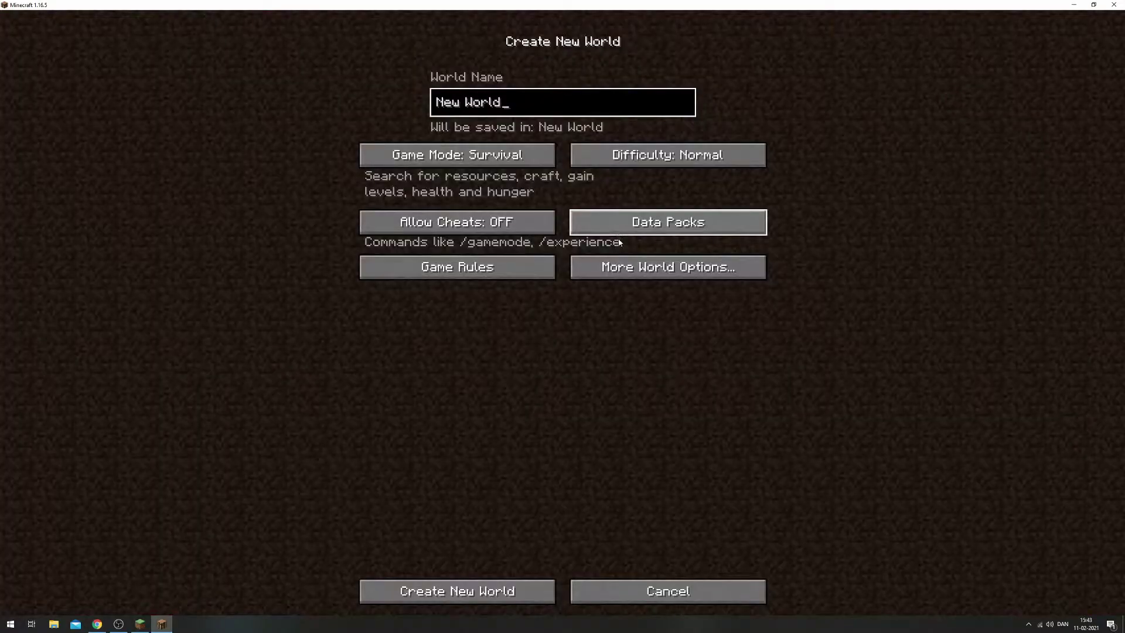
pyautogui.click(681, 600)
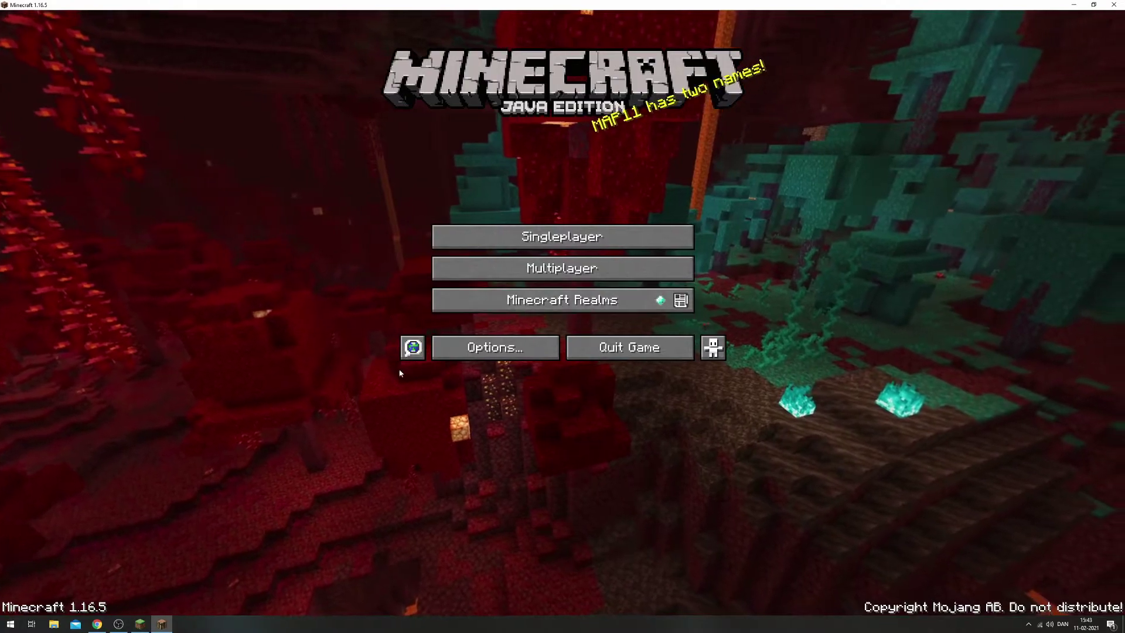
pyautogui.click(525, 349)
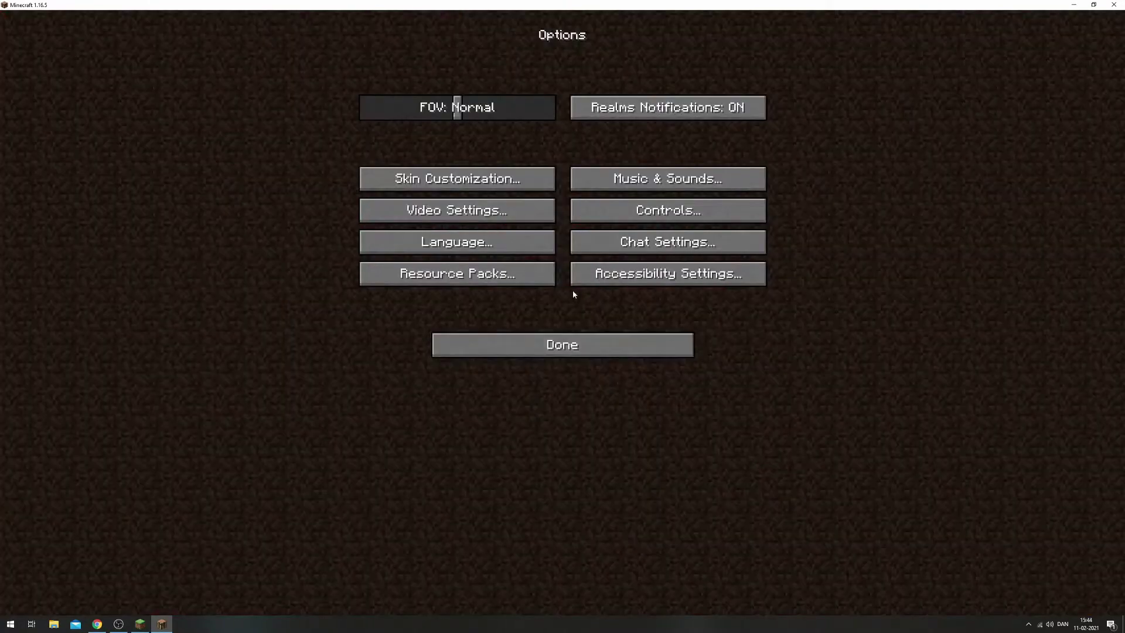
pyautogui.click(499, 210)
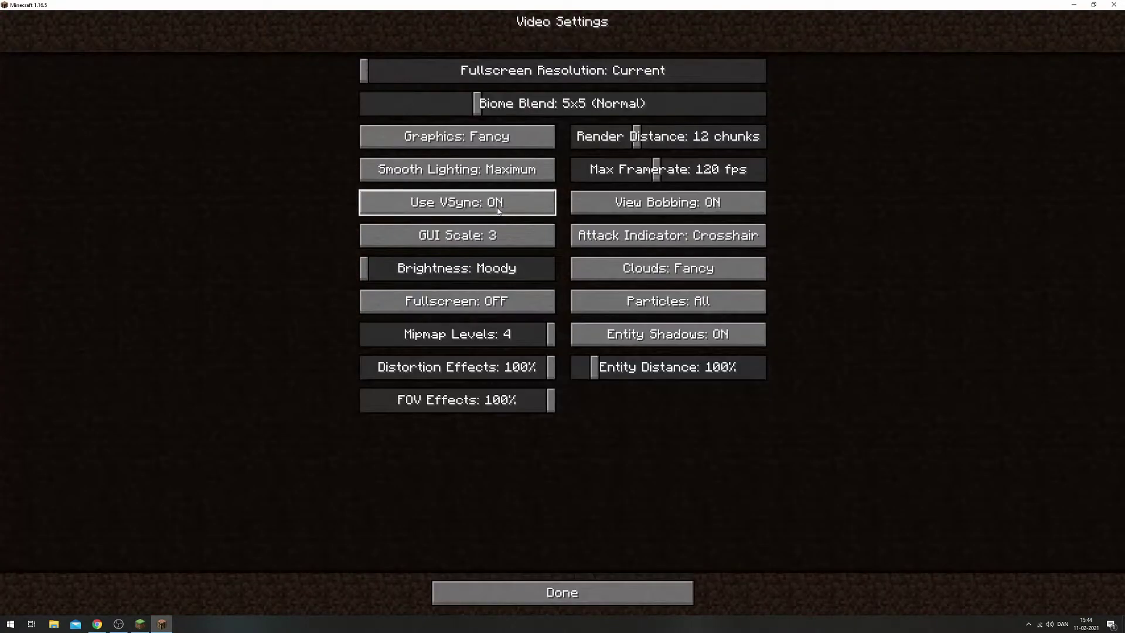
pyautogui.click(538, 594)
pyautogui.click(631, 177)
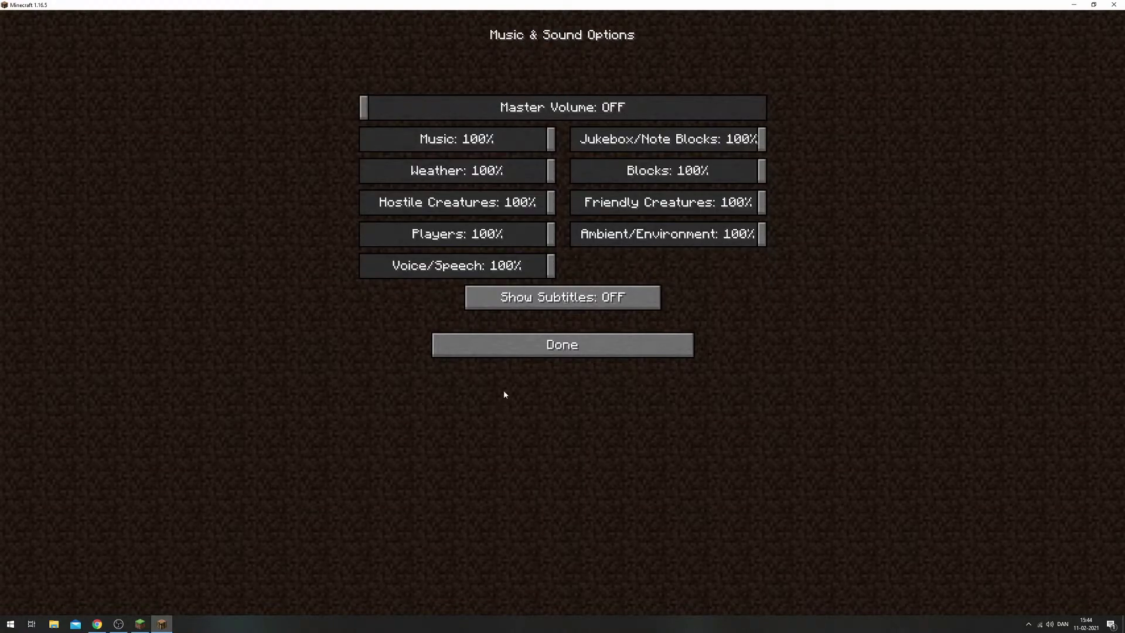
pyautogui.click(532, 342)
pyautogui.click(532, 342)
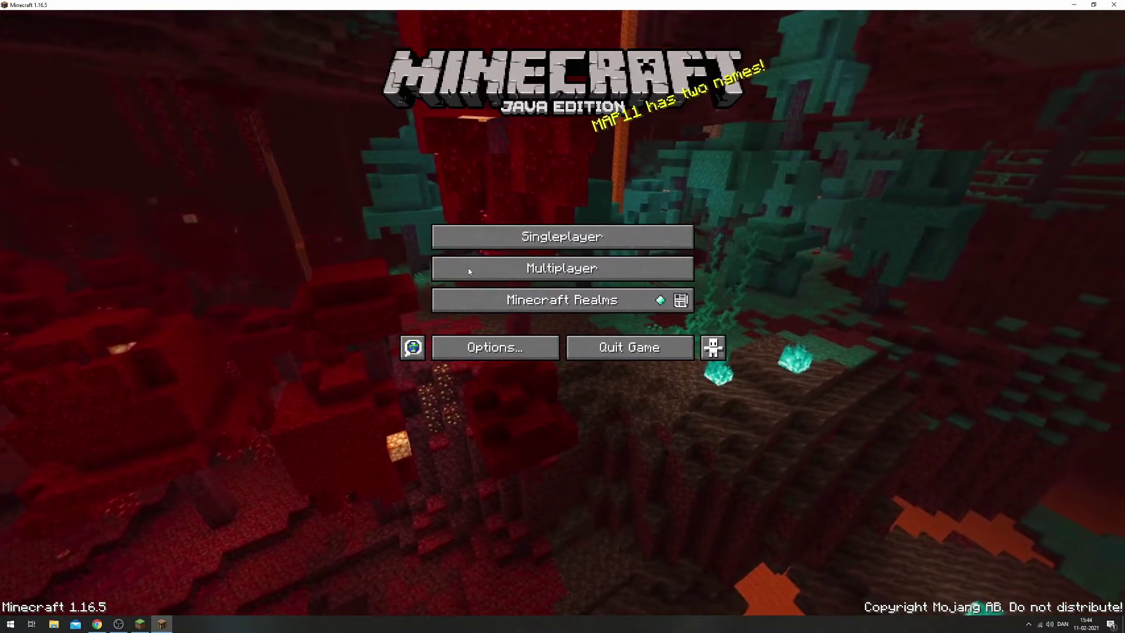
pyautogui.click(551, 237)
# Step: Leave world creation and select Latest release as the installation to play in the launcher
pyautogui.click(676, 590)
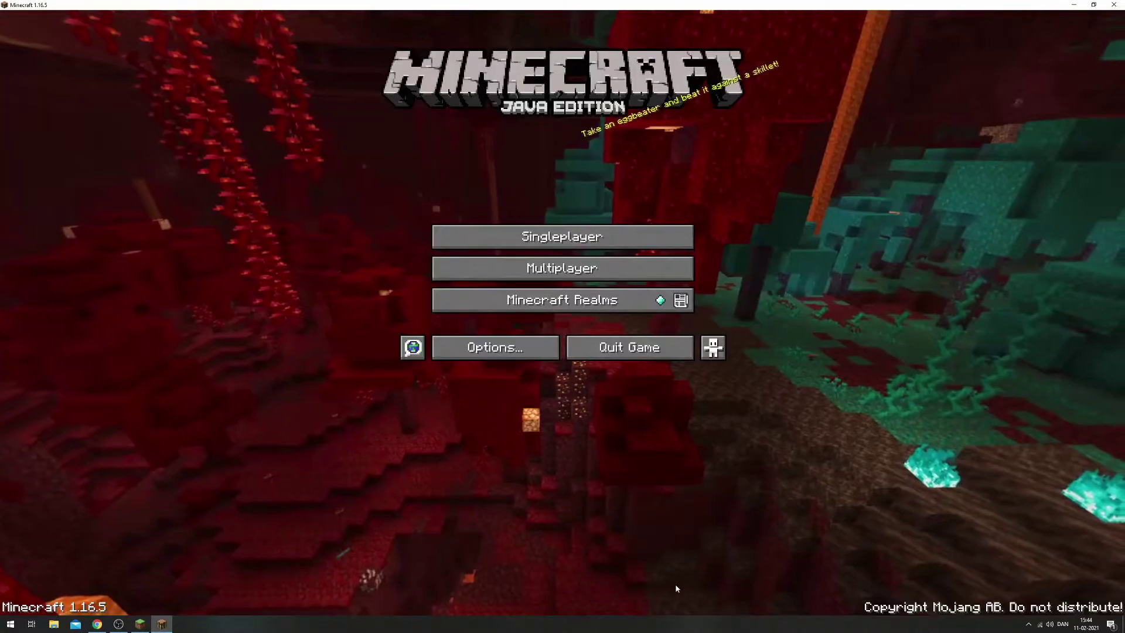
pyautogui.click(138, 624)
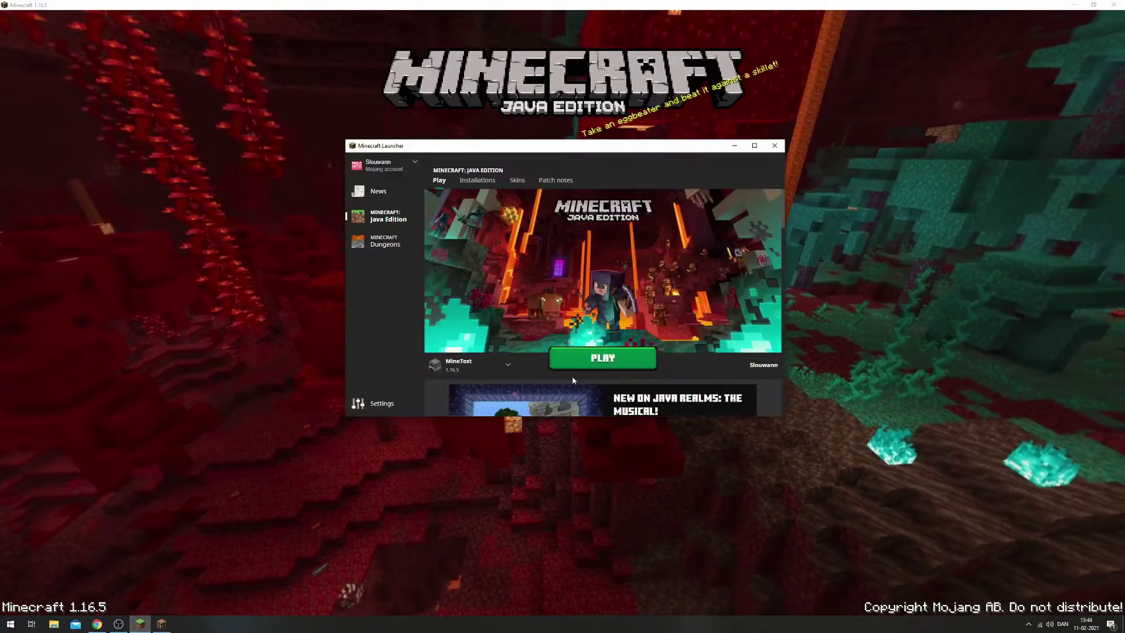
pyautogui.click(472, 363)
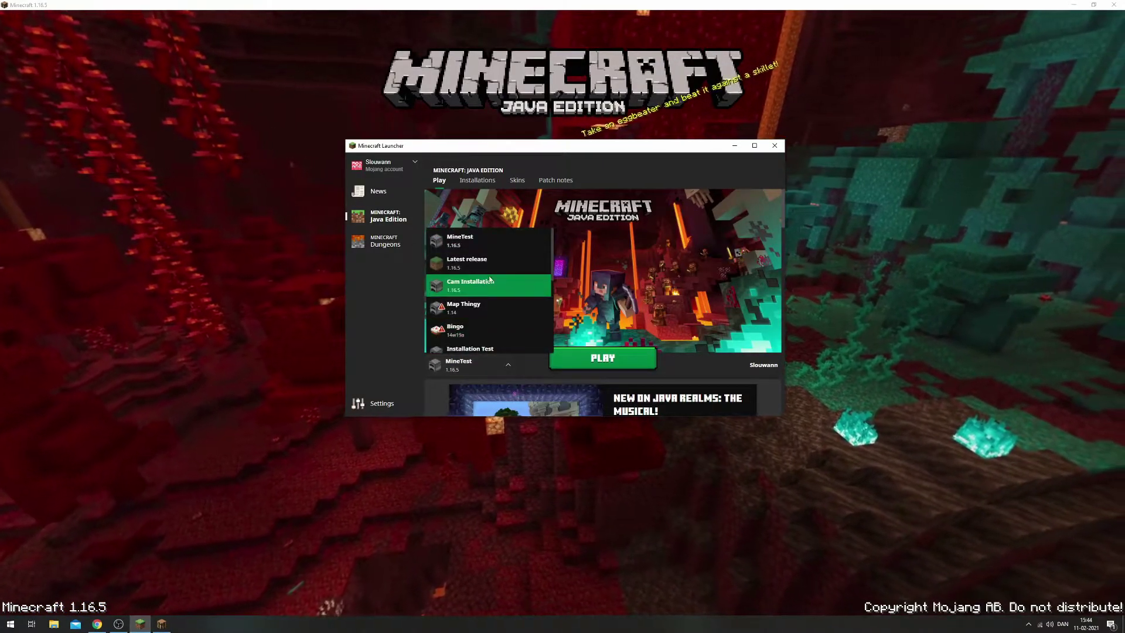
pyautogui.click(508, 266)
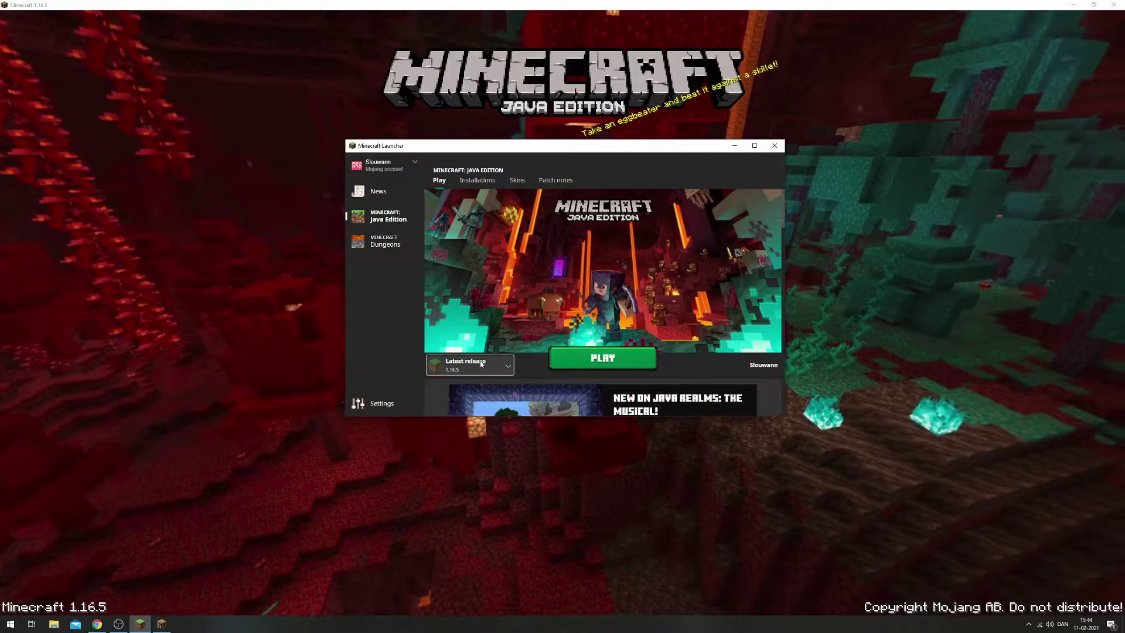
# Step: Inspect Latest release's edit form to confirm the default game directory, then cancel
pyautogui.click(477, 180)
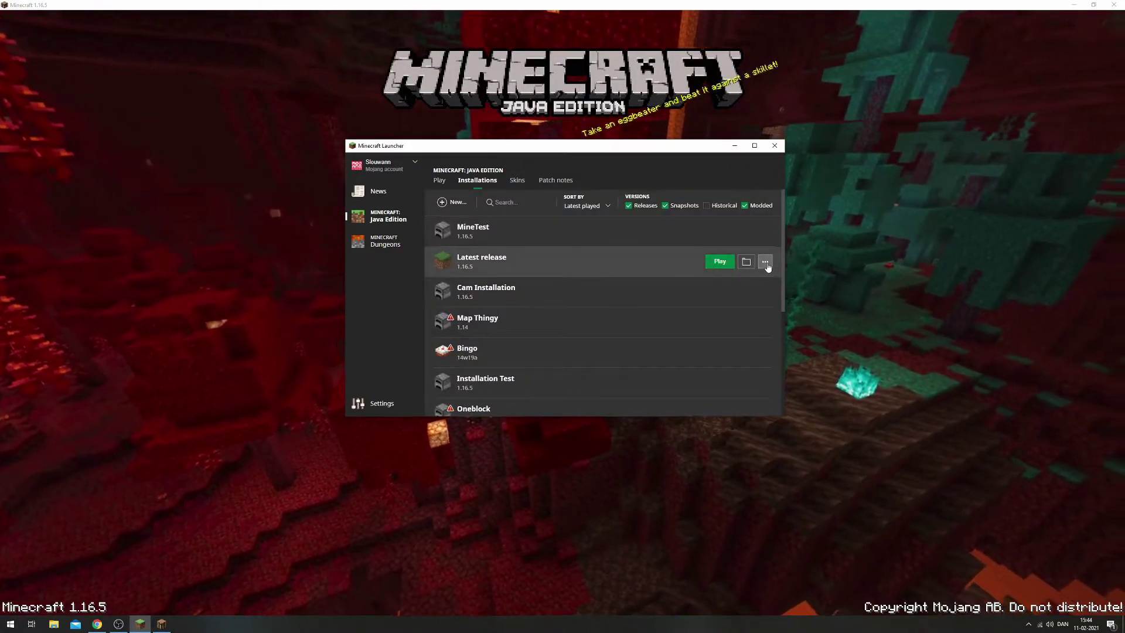
pyautogui.click(766, 263)
pyautogui.click(755, 282)
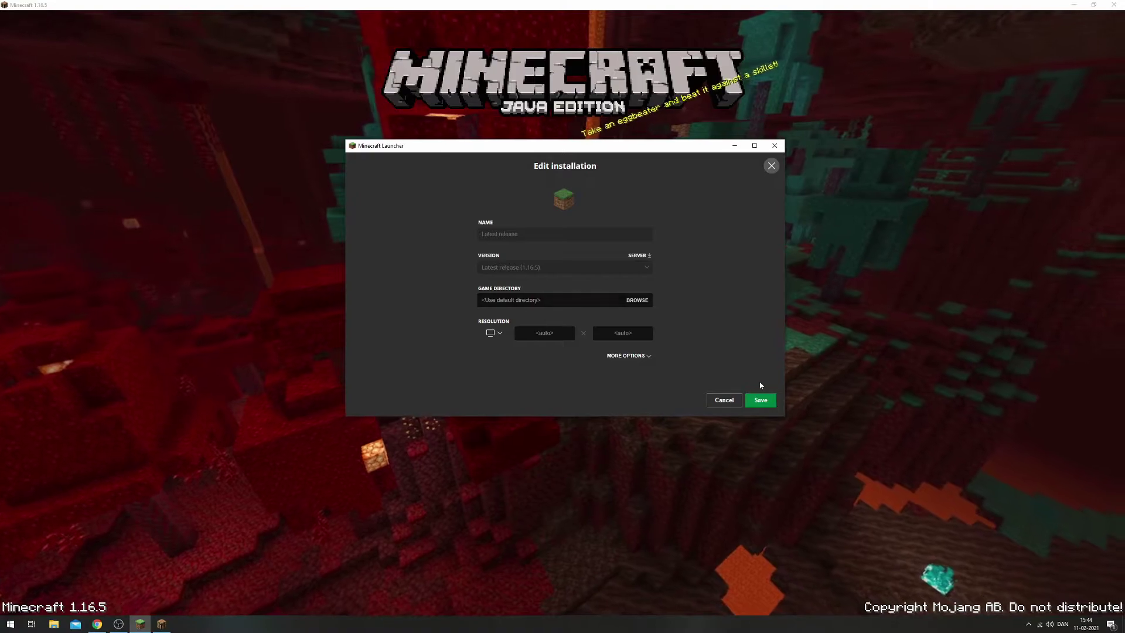
pyautogui.click(724, 401)
# Step: Press PLAY with Latest release and cancel the second-session warning
pyautogui.click(440, 181)
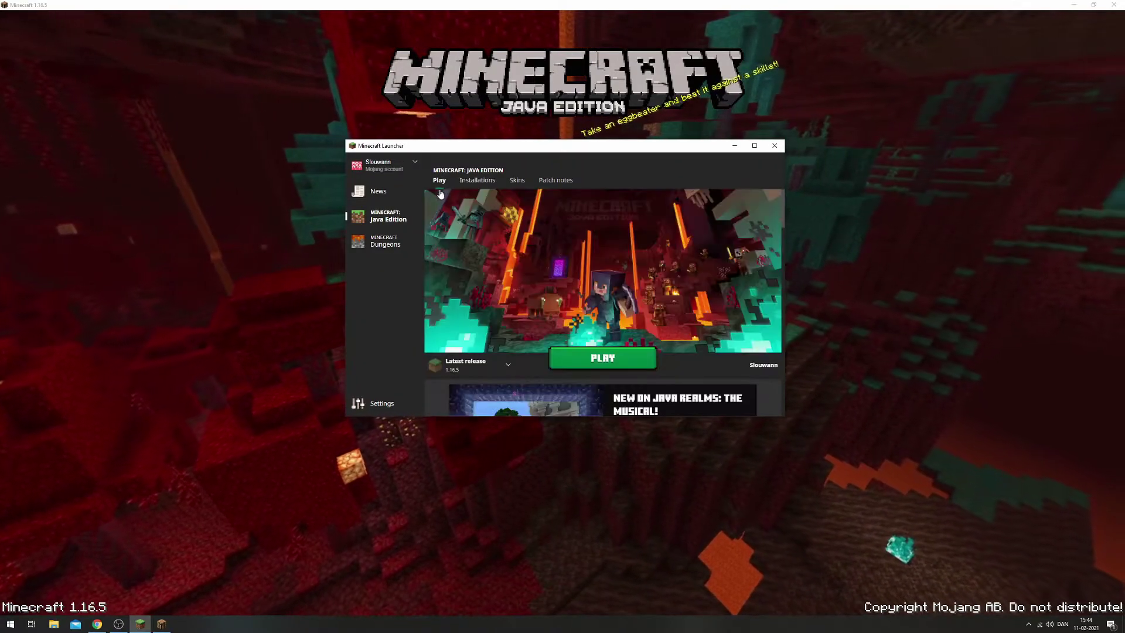
pyautogui.click(599, 361)
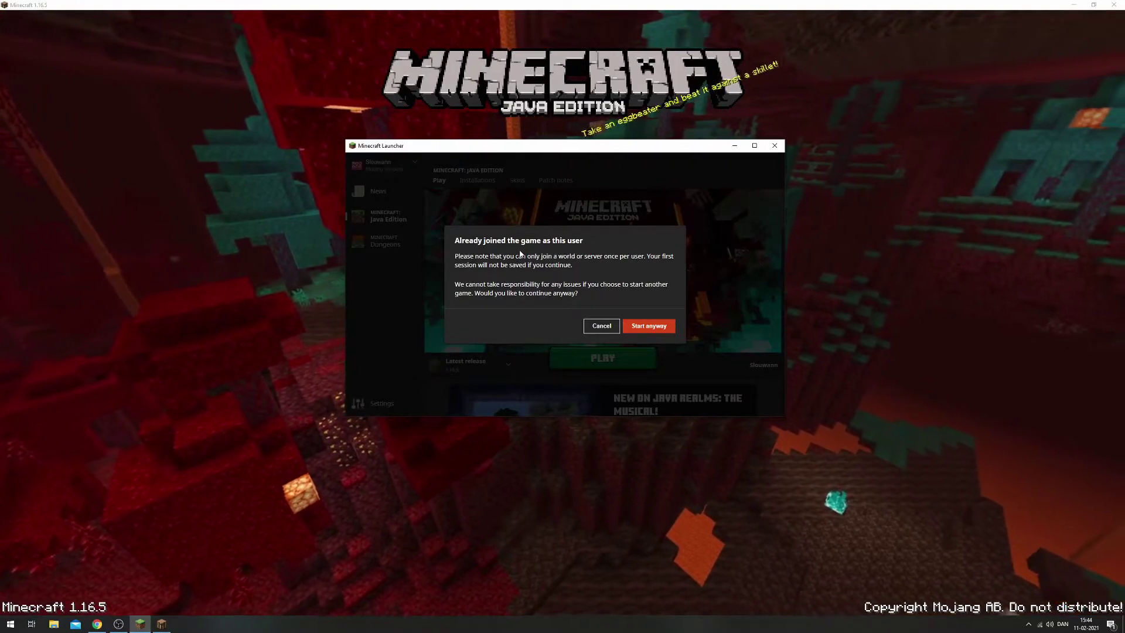
pyautogui.click(600, 326)
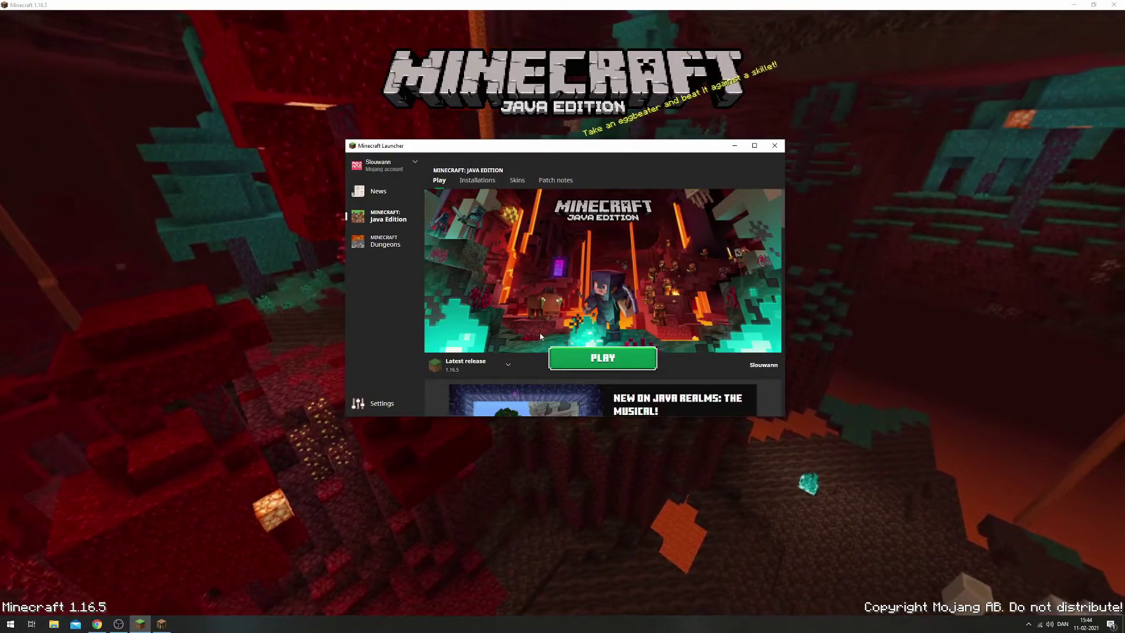